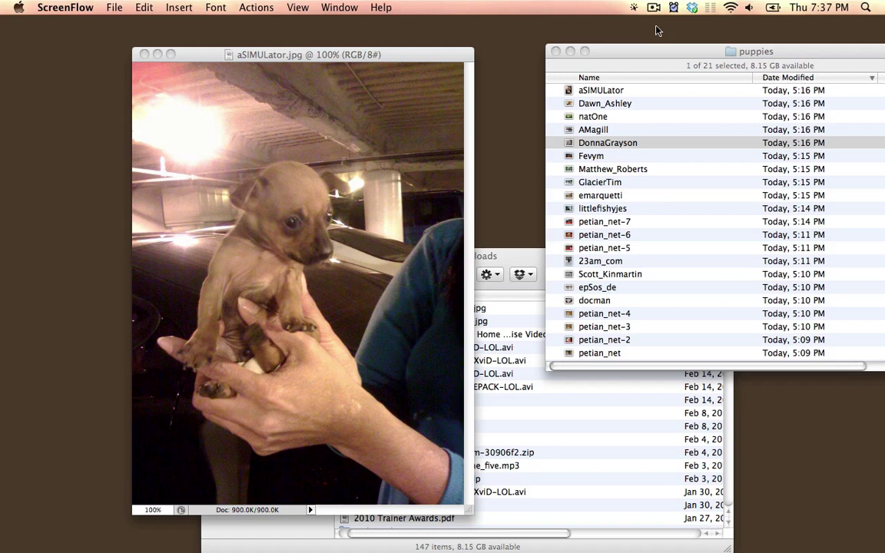
Return from the Finder puppies folder to Photoshop, with aSIMULator.jpg open at 100%
{"action": "left_click", "coordinate": [426, 59]}
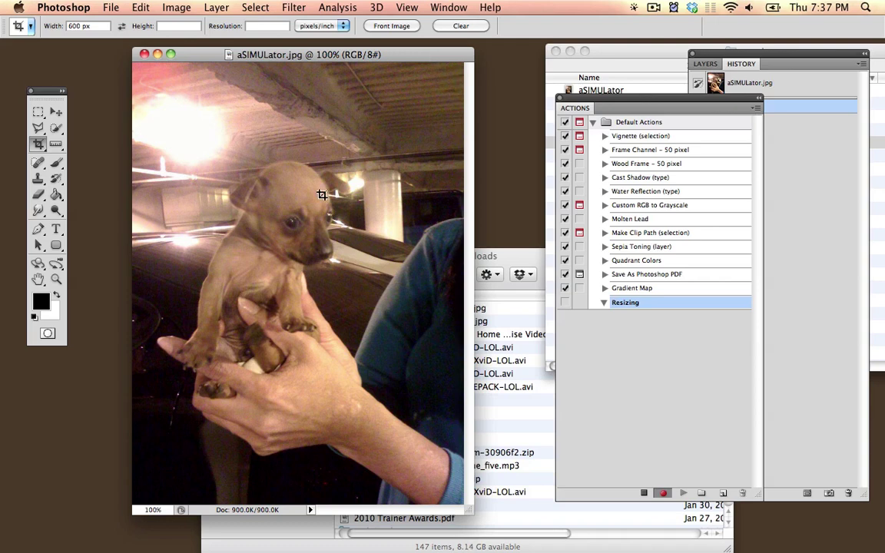
{"action": "left_click", "coordinate": [552, 48]}
{"action": "key", "text": "alt+super+equal"}
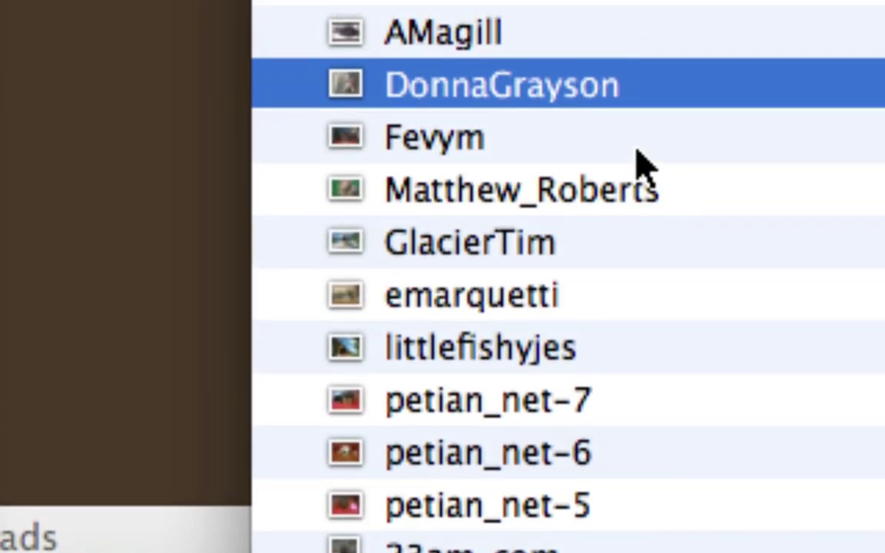
{"action": "key", "text": "alt+super+minus"}
{"action": "left_click", "coordinate": [383, 66]}
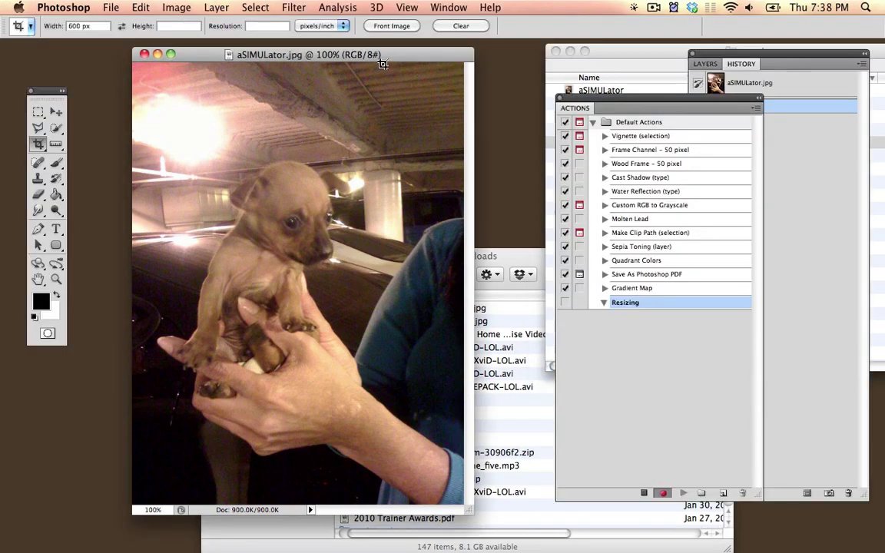
Close and reshow the Actions panel via the Window menu, then stop the still-running recording
{"action": "left_click", "coordinate": [559, 99]}
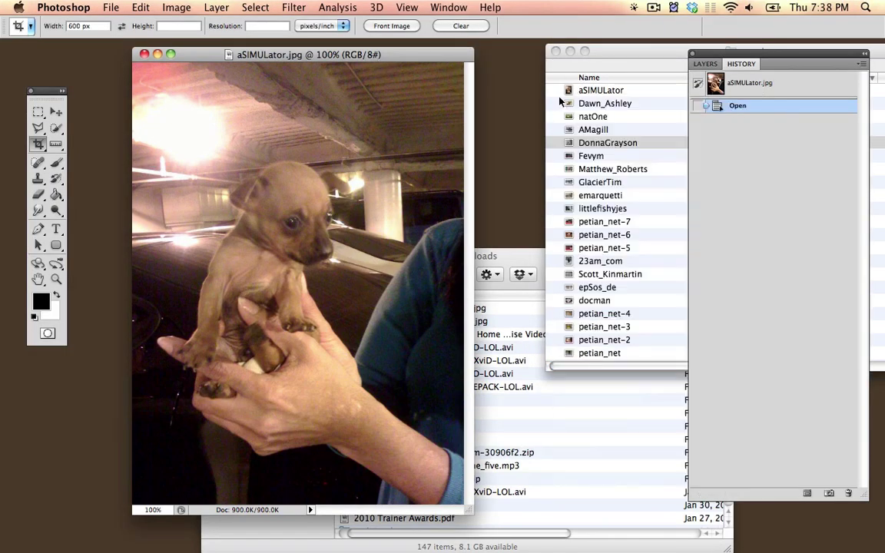
{"action": "left_click", "coordinate": [449, 8]}
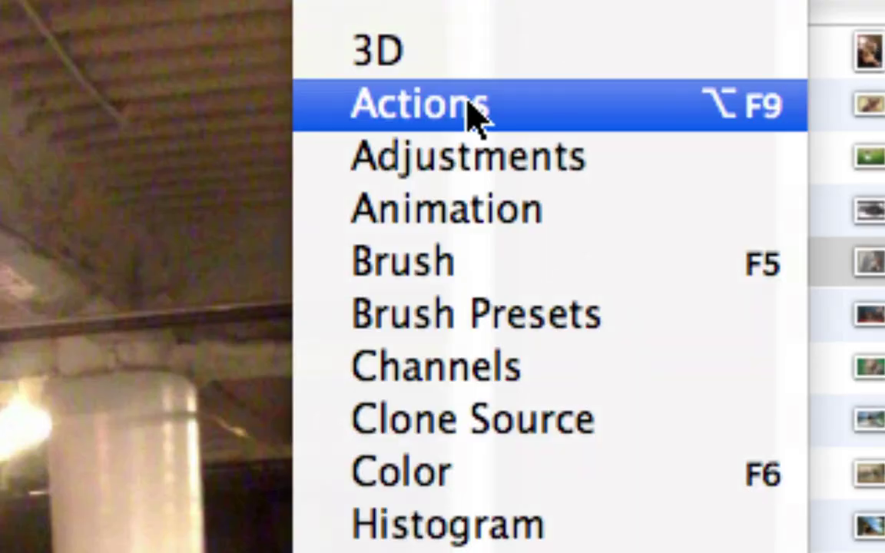
{"action": "key", "text": "alt+super"}
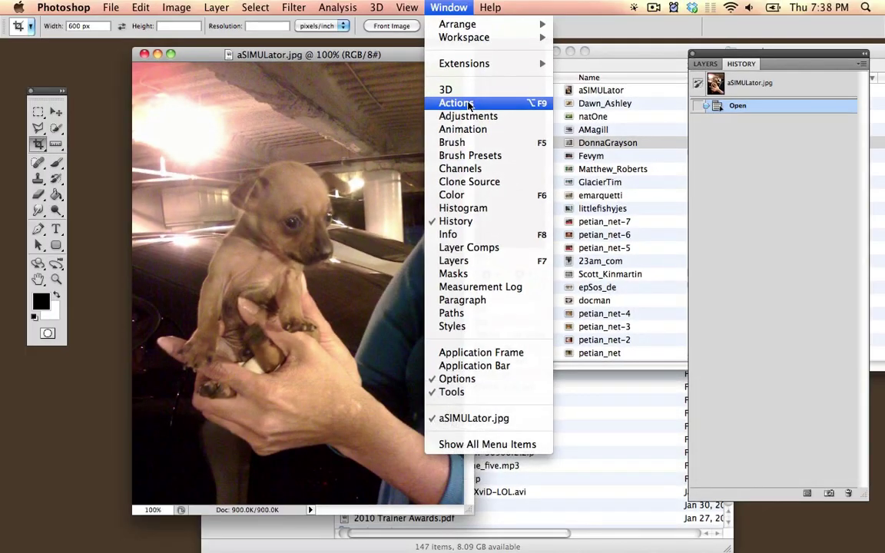
{"action": "left_click", "coordinate": [470, 104]}
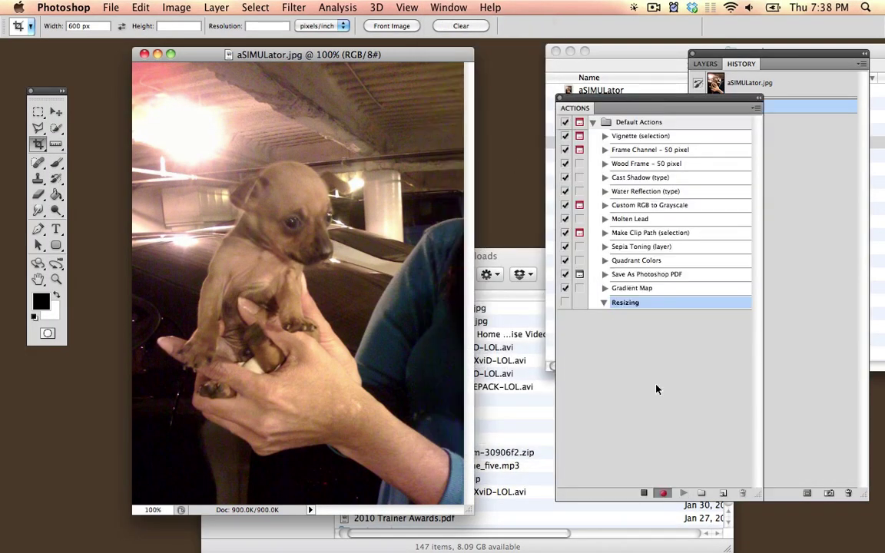
{"action": "left_click", "coordinate": [644, 493]}
Create a new action named CropFun in Default Actions and begin recording
{"action": "key", "text": "alt+super+equal"}
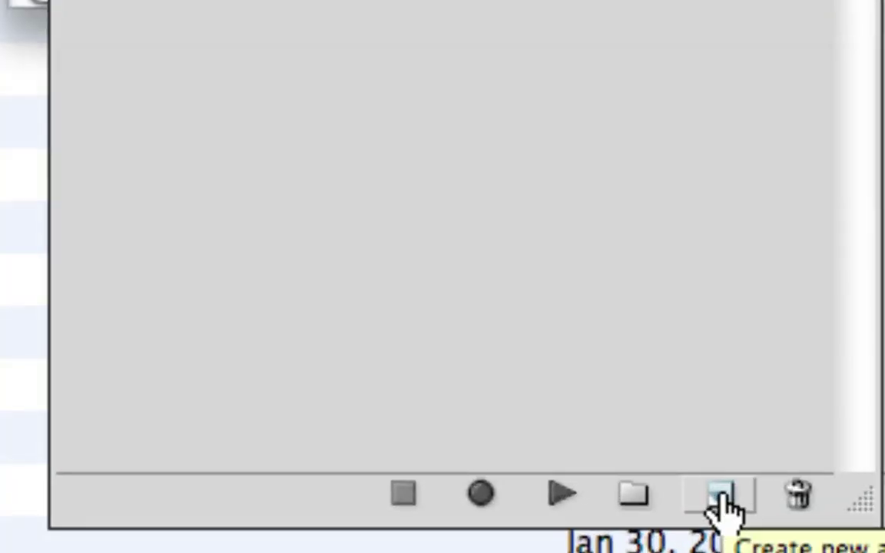
{"action": "key", "text": "alt+super+minus"}
{"action": "left_click", "coordinate": [723, 495]}
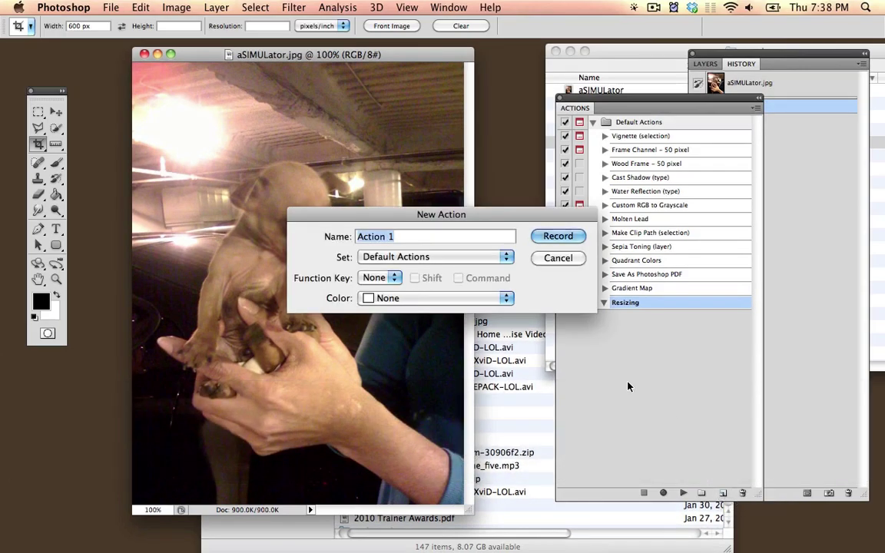
{"action": "type", "text": "Crop"}
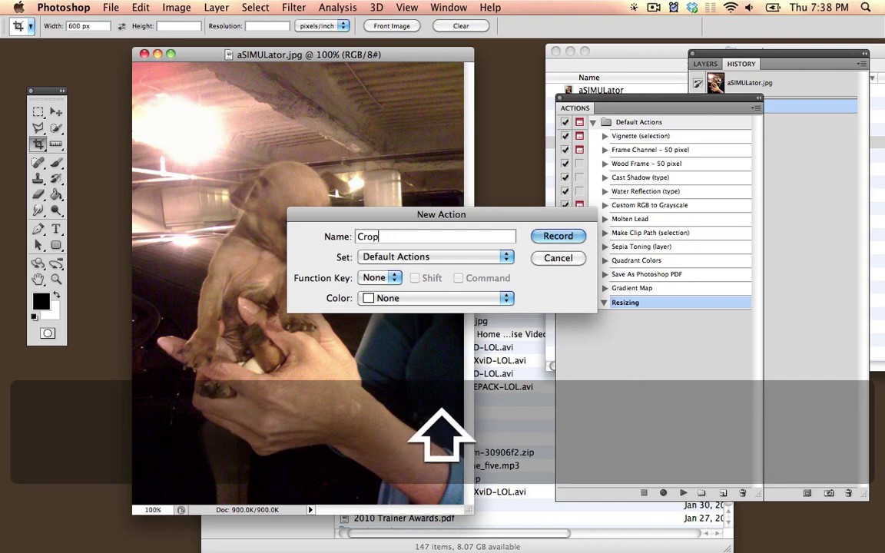
{"action": "type", "text": "Fun"}
{"action": "key", "text": "Return"}
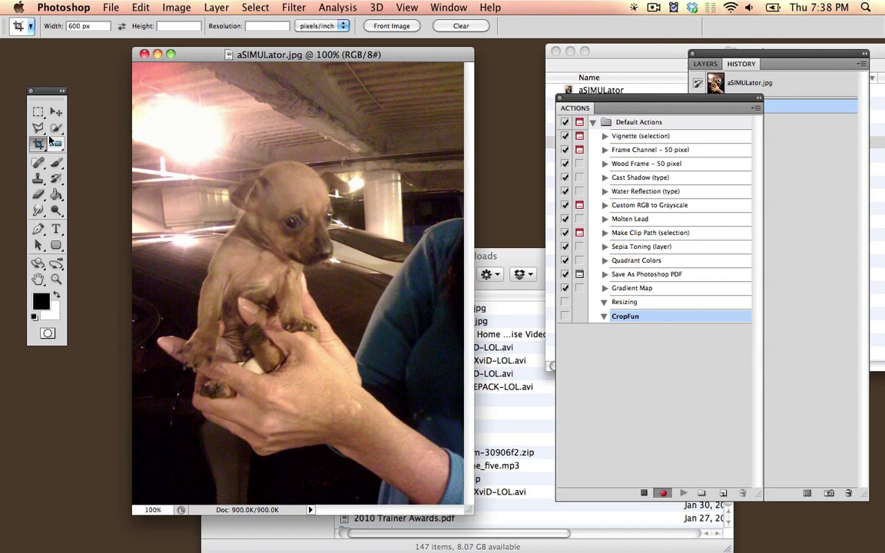
Crop the photo around the puppy at 600 px width (600×545 px), then open Save for Web & Devices
{"action": "left_click", "coordinate": [99, 24]}
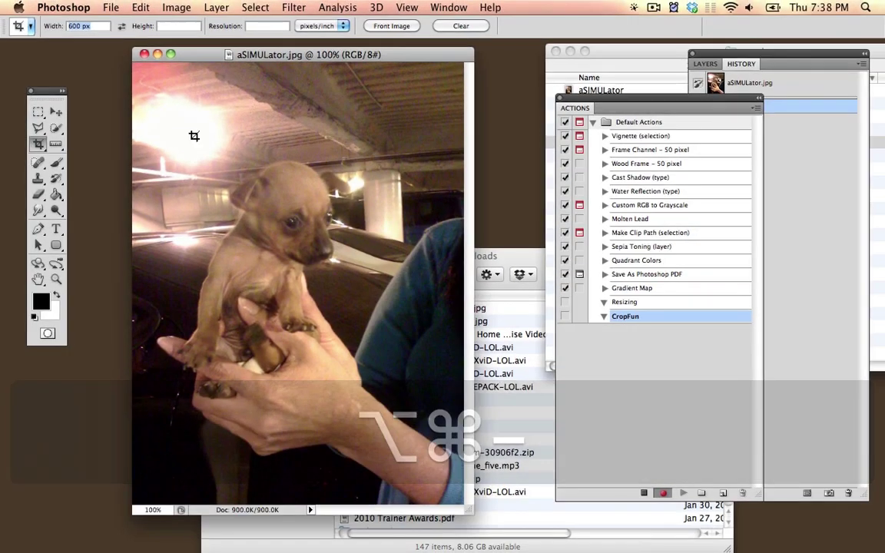
{"action": "left_click_drag", "start_coordinate": [152, 133], "coordinate": [431, 394]}
{"action": "mouse_move", "coordinate": [333, 323]}
{"action": "left_mouse_down"}
{"action": "mouse_move", "coordinate": [331, 307]}
{"action": "mouse_move", "coordinate": [332, 317]}
{"action": "left_mouse_up"}
{"action": "key", "text": "Return"}
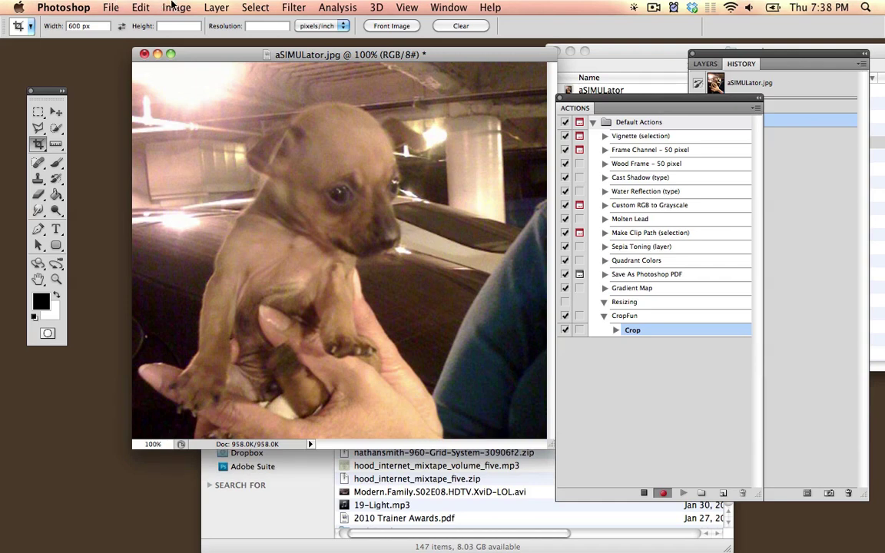
{"action": "key", "text": "alt+shift+super"}
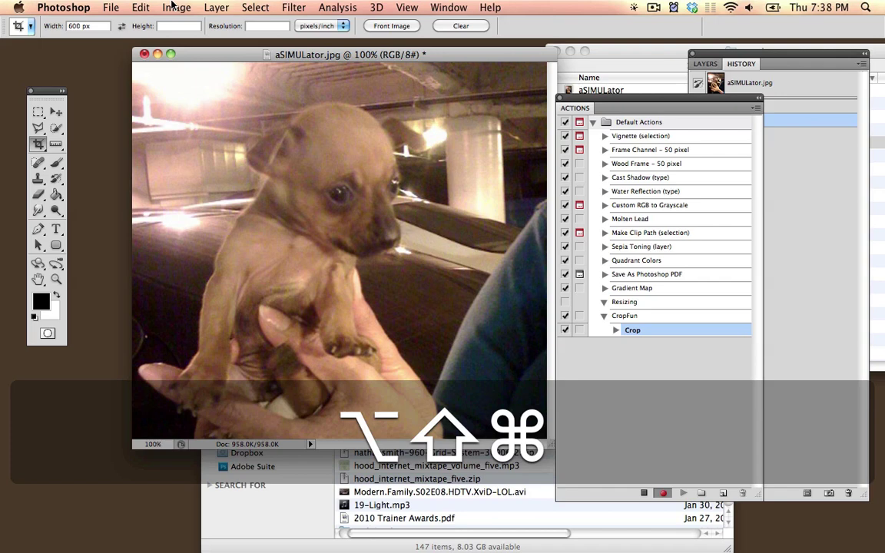
{"action": "key", "text": "alt+shift+super+s"}
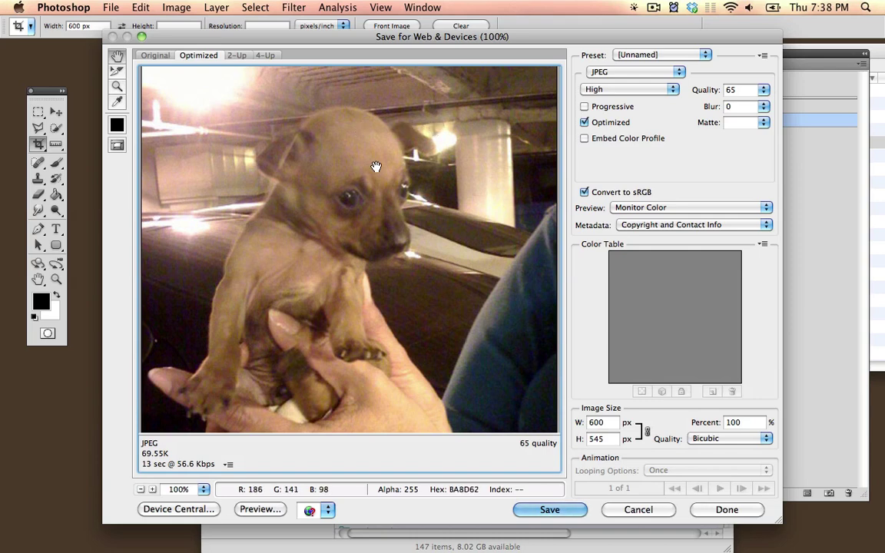
Cancel Save for Web and apply Filter > Sharpen > Sharpen to the cropped photo
{"action": "left_click", "coordinate": [638, 510]}
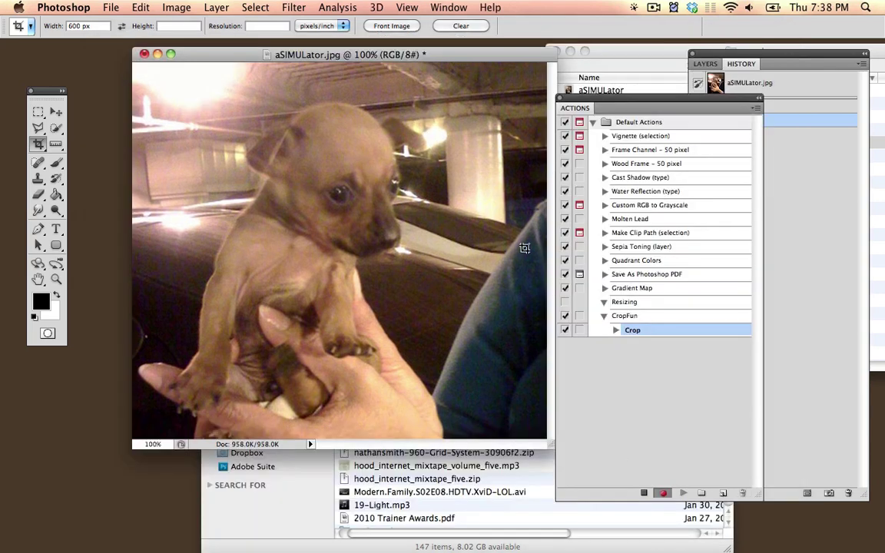
{"action": "left_click", "coordinate": [293, 7]}
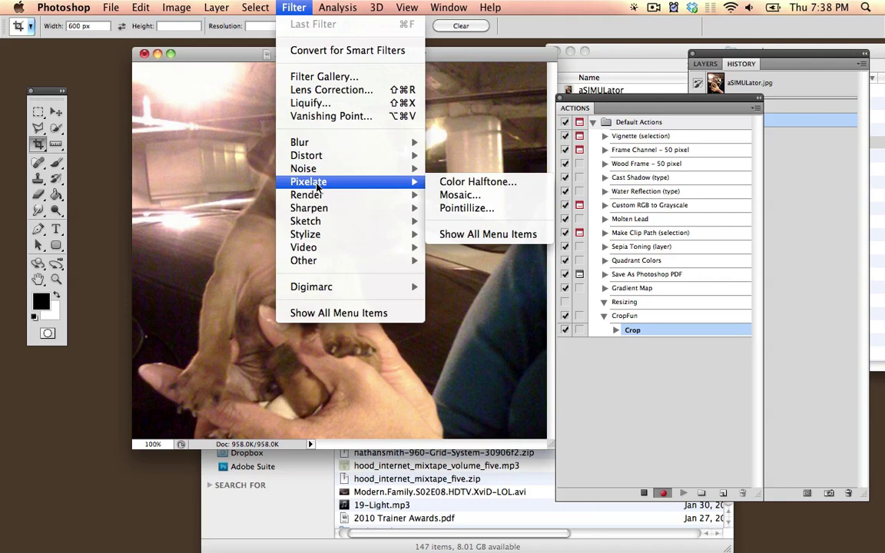
{"action": "mouse_move", "coordinate": [324, 200]}
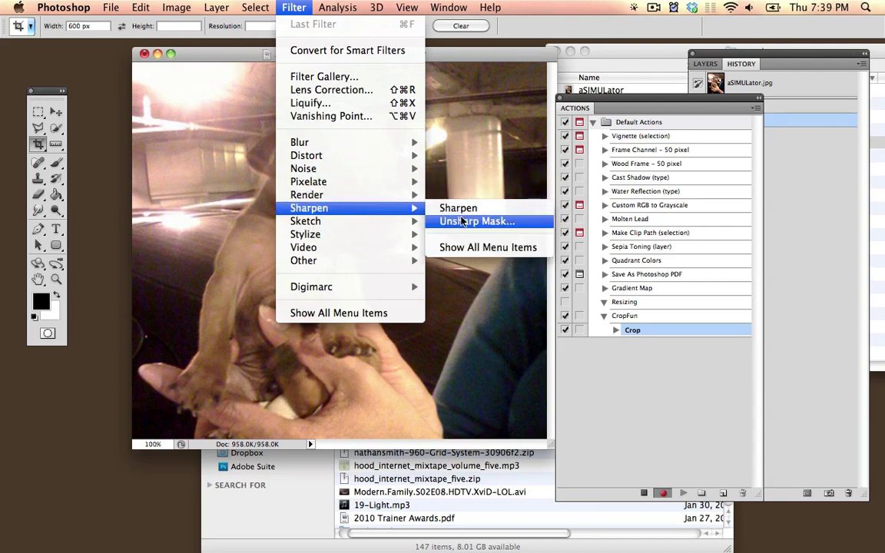
{"action": "left_click", "coordinate": [467, 214]}
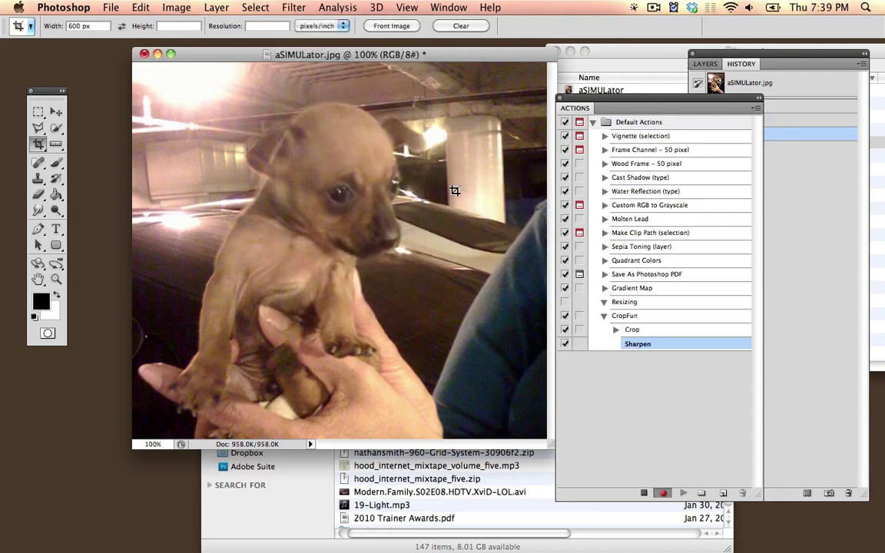
Apply Auto Levels to the photo with Shift+Cmd+L and show the Layers panel
{"action": "left_click", "coordinate": [293, 8]}
{"action": "mouse_move", "coordinate": [329, 145]}
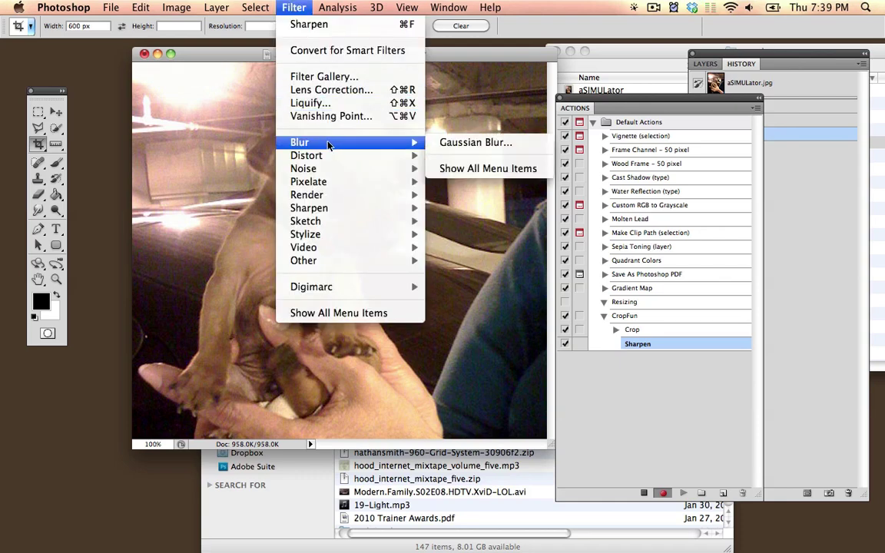
{"action": "left_click", "coordinate": [298, 7]}
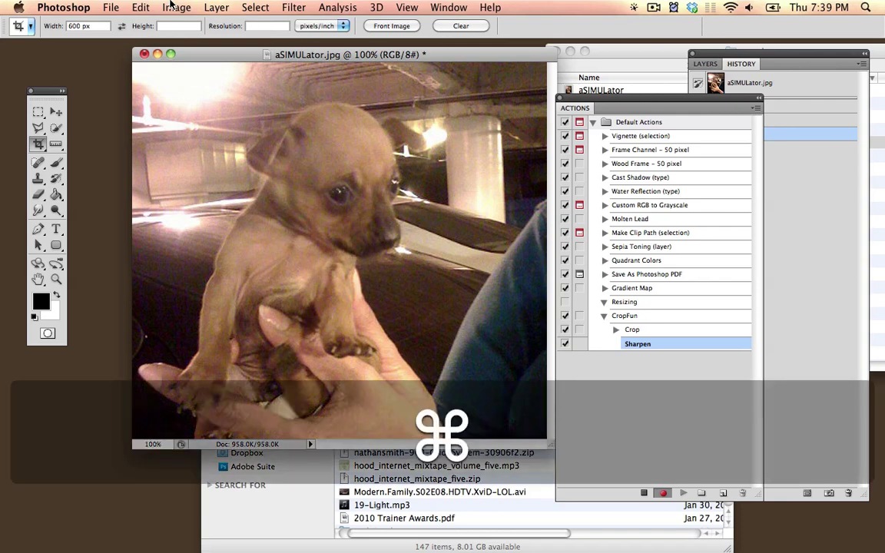
{"action": "key", "text": "super+shift+l"}
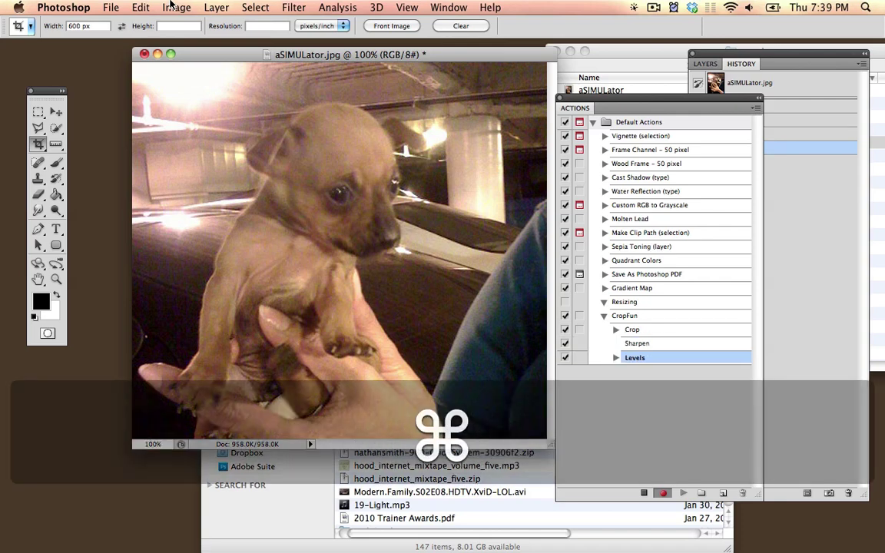
{"action": "left_click", "coordinate": [705, 64]}
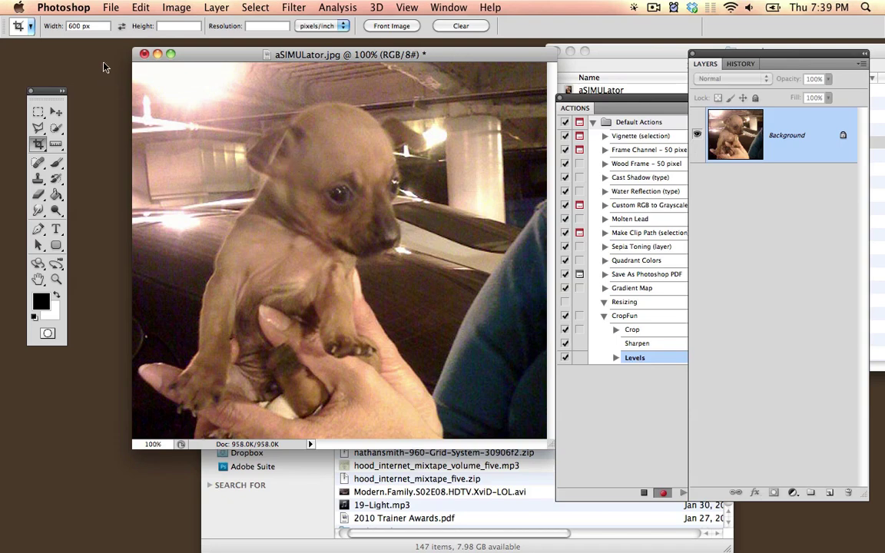
Open Save for Web & Devices and proceed to the Save Optimized As dialog for aSIMULator.jpg
{"action": "left_click", "coordinate": [64, 7]}
{"action": "left_click", "coordinate": [111, 7]}
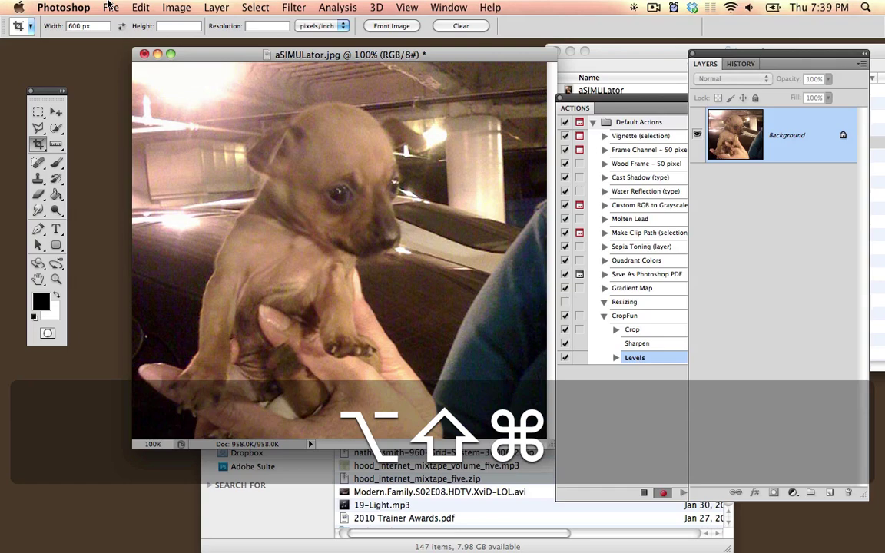
{"action": "key", "text": "alt+shift+super+s"}
{"action": "left_click", "coordinate": [571, 515]}
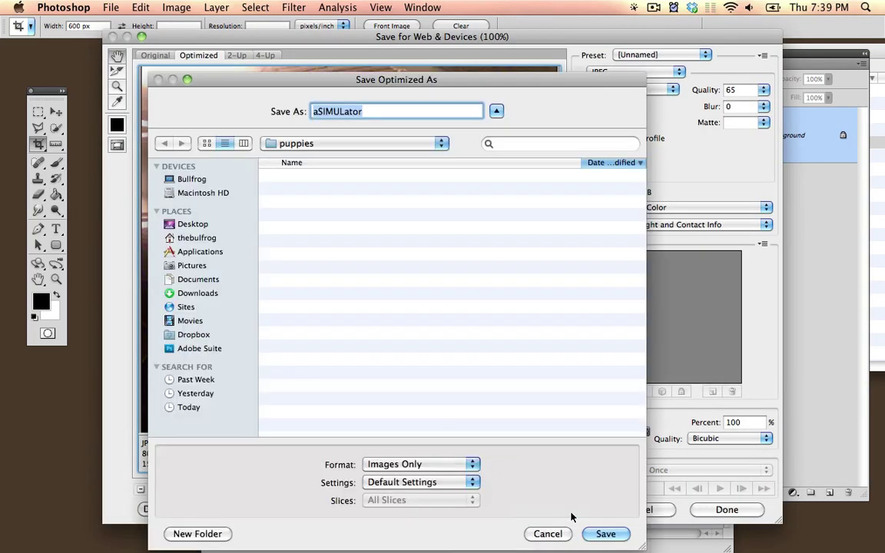
{"action": "left_click_drag", "start_coordinate": [434, 79], "coordinate": [438, 39]}
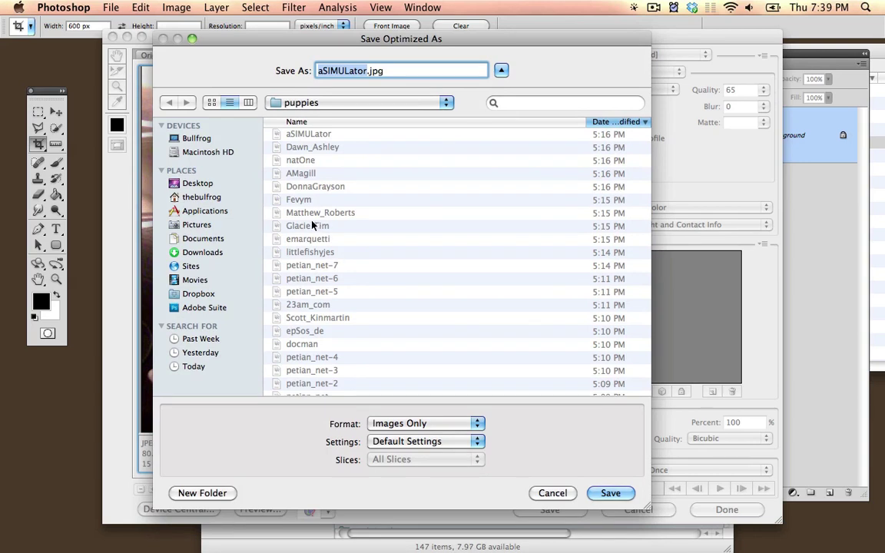
Create a new folder named web inside the puppies folder
{"action": "left_click", "coordinate": [209, 493]}
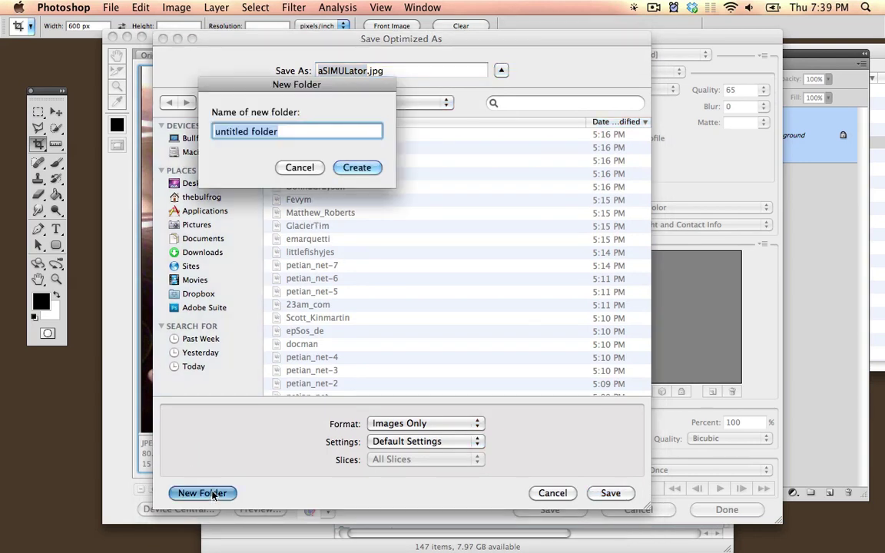
{"action": "type", "text": "web"}
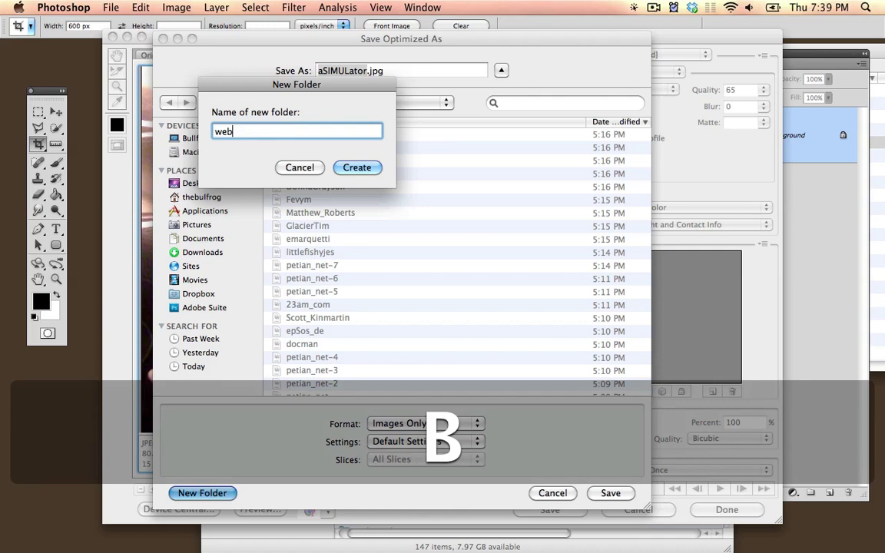
{"action": "key", "text": "Return"}
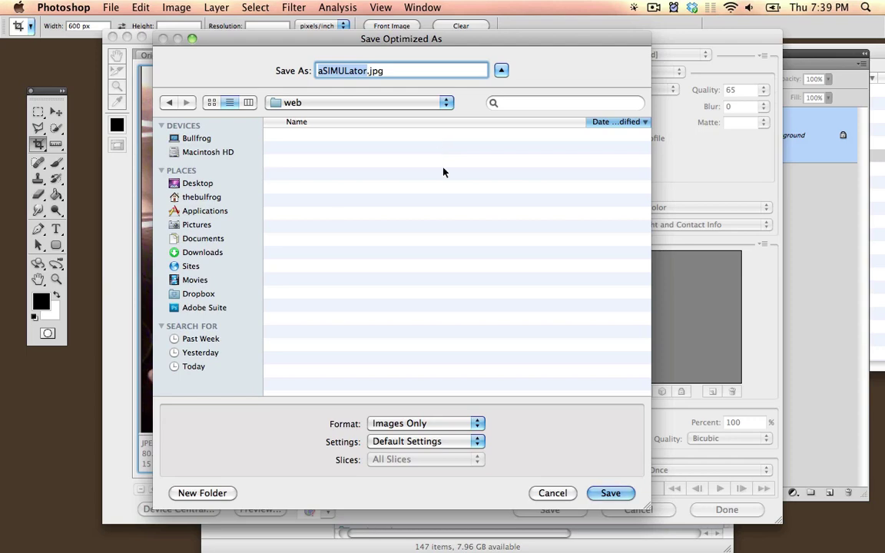
Save the optimized JPEG into web, close the photo without saving, and stop recording CropFun
{"action": "left_click", "coordinate": [613, 494]}
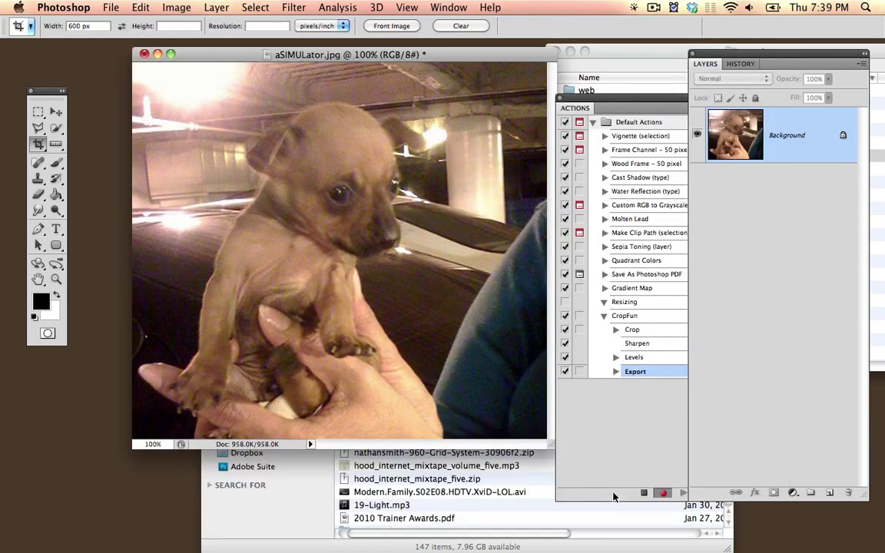
{"action": "key", "text": "super+w"}
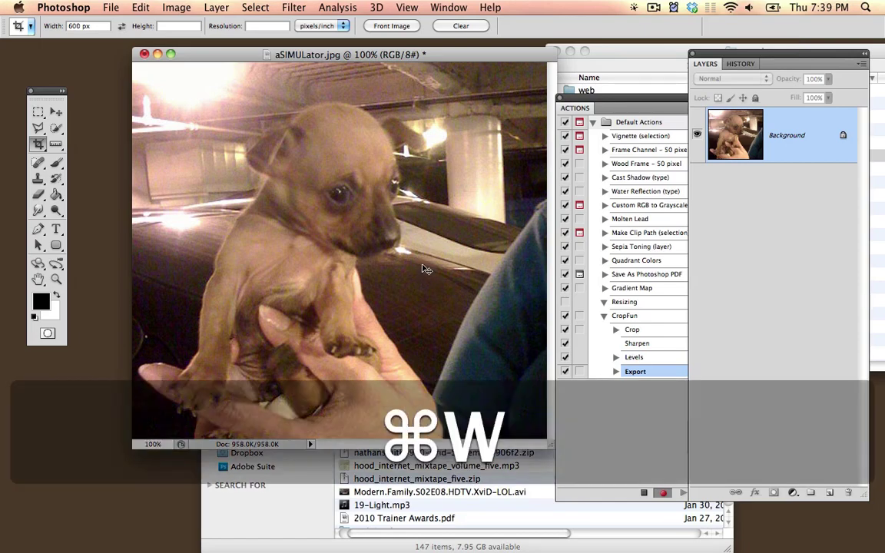
{"action": "key", "text": "super+d"}
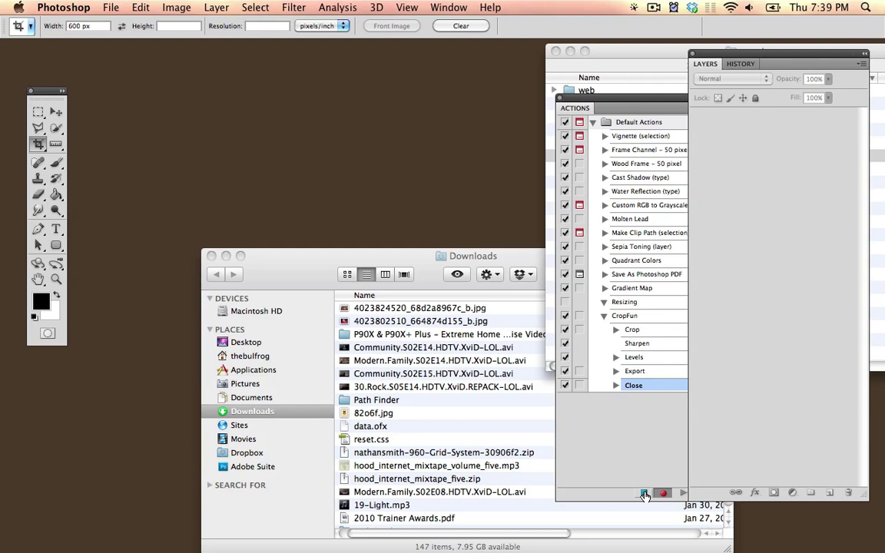
{"action": "left_click", "coordinate": [643, 493]}
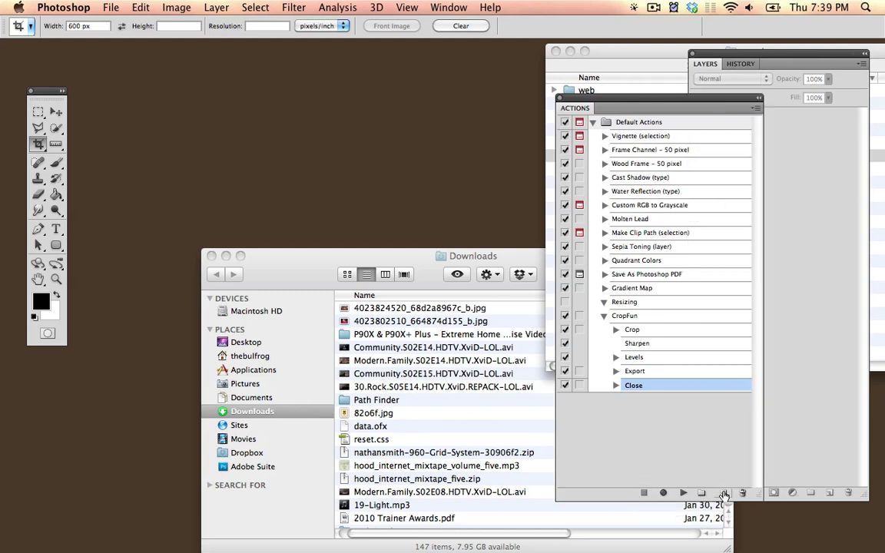
Magnify the screen to review the Crop step's settings in the CropFun action
{"action": "key", "text": "alt+super+equal"}
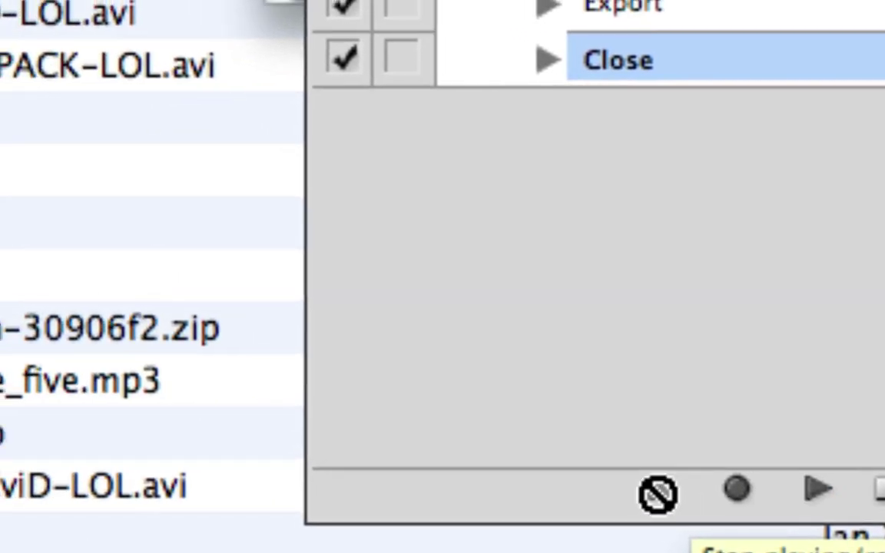
{"action": "key", "text": "alt+super+minus"}
{"action": "left_click", "coordinate": [625, 315]}
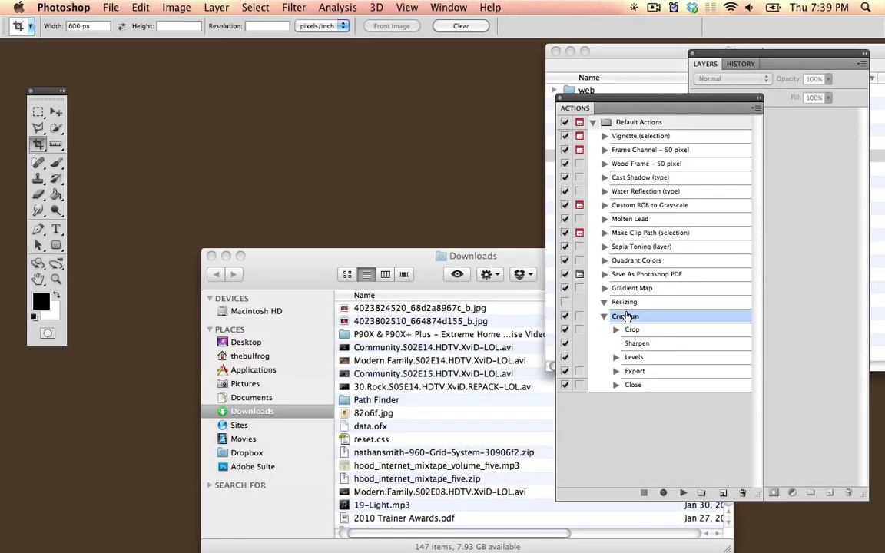
{"action": "key", "text": "alt+super+equal"}
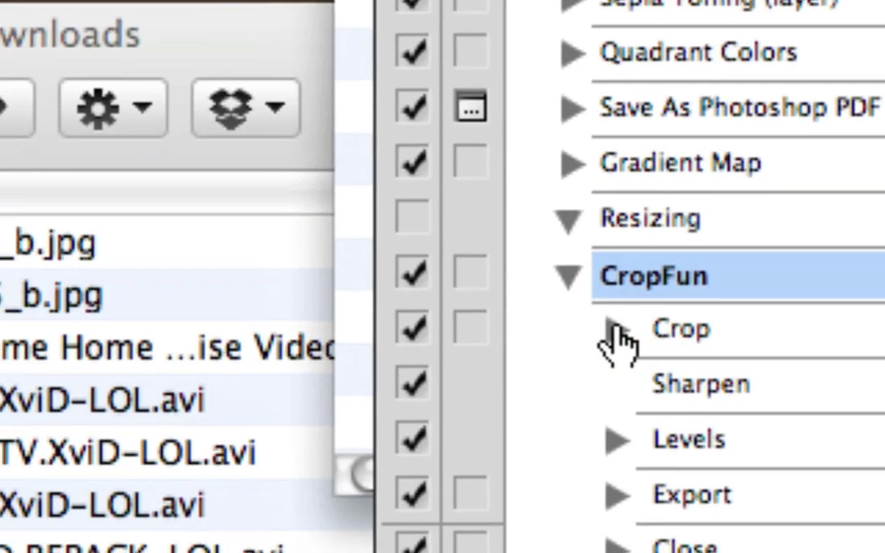
{"action": "left_click", "coordinate": [616, 330]}
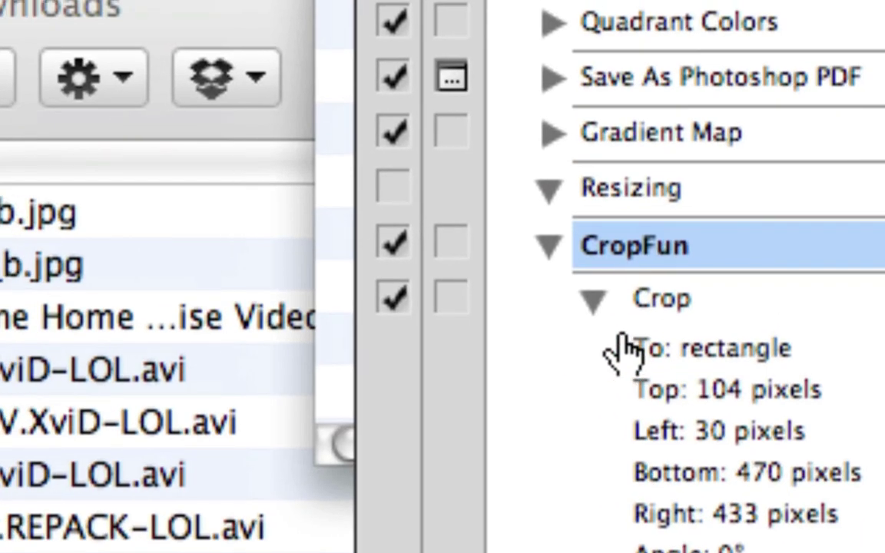
{"action": "left_click", "coordinate": [471, 228]}
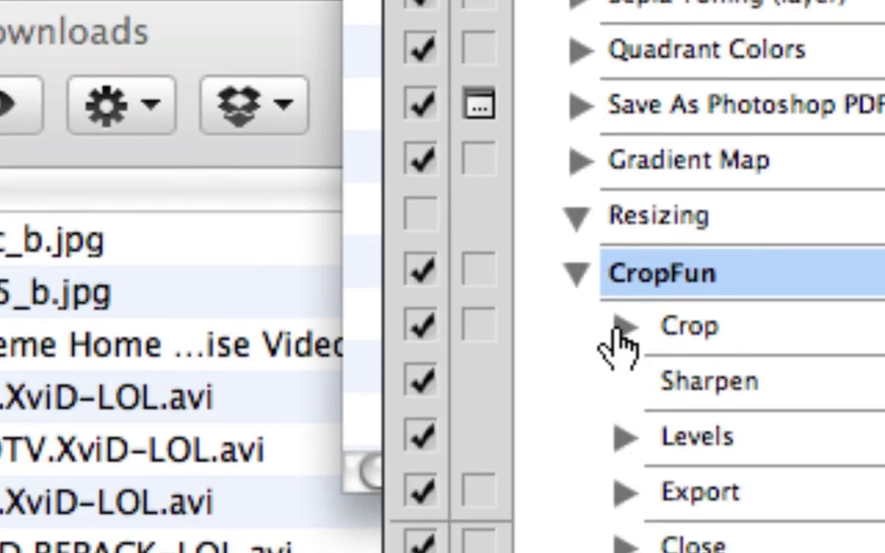
{"action": "key", "text": "alt+super+minus"}
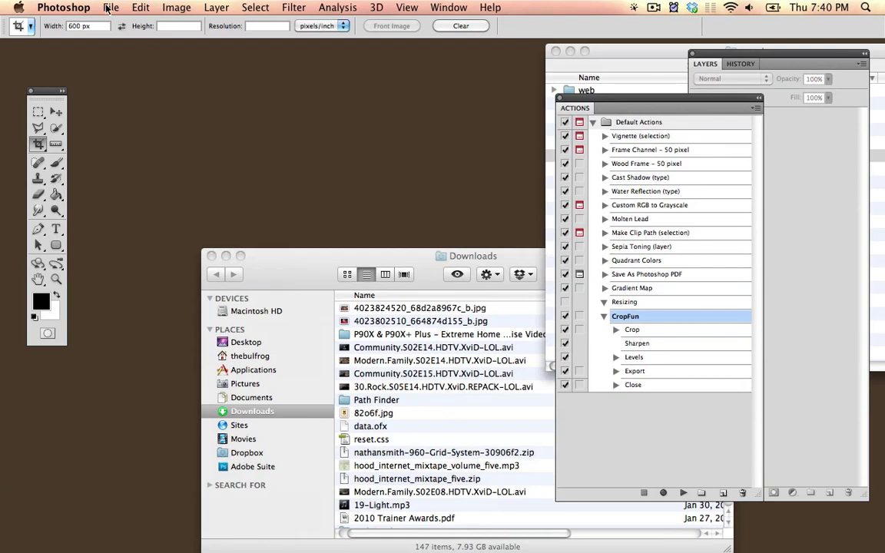
{"action": "left_click_drag", "start_coordinate": [607, 155], "coordinate": [587, 529]}
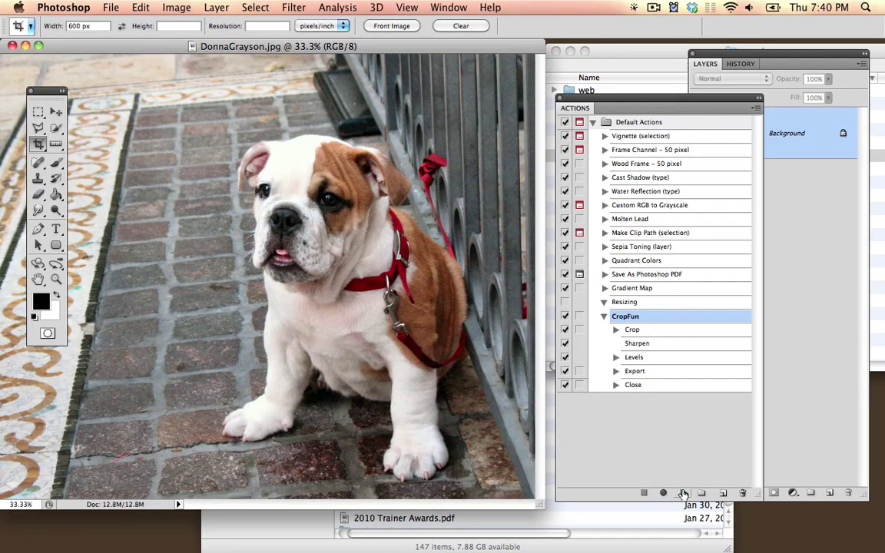
{"action": "left_click", "coordinate": [682, 492]}
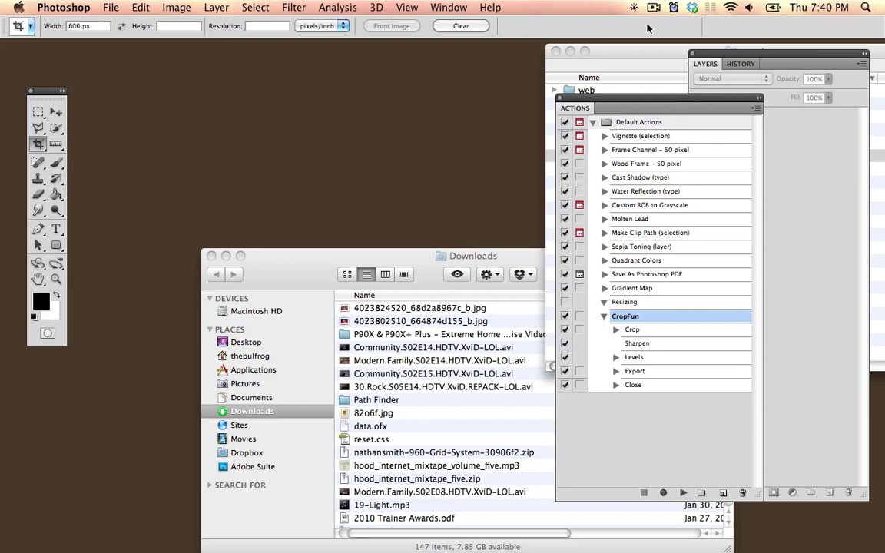
{"action": "left_click", "coordinate": [637, 53]}
{"action": "double_click", "coordinate": [588, 91]}
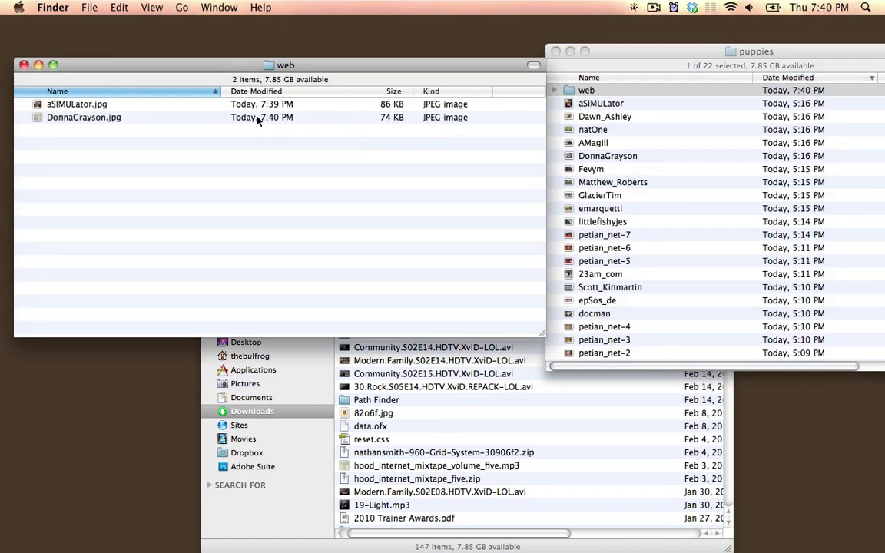
{"action": "left_click", "coordinate": [204, 109]}
{"action": "key", "text": "space"}
{"action": "key", "text": "Down"}
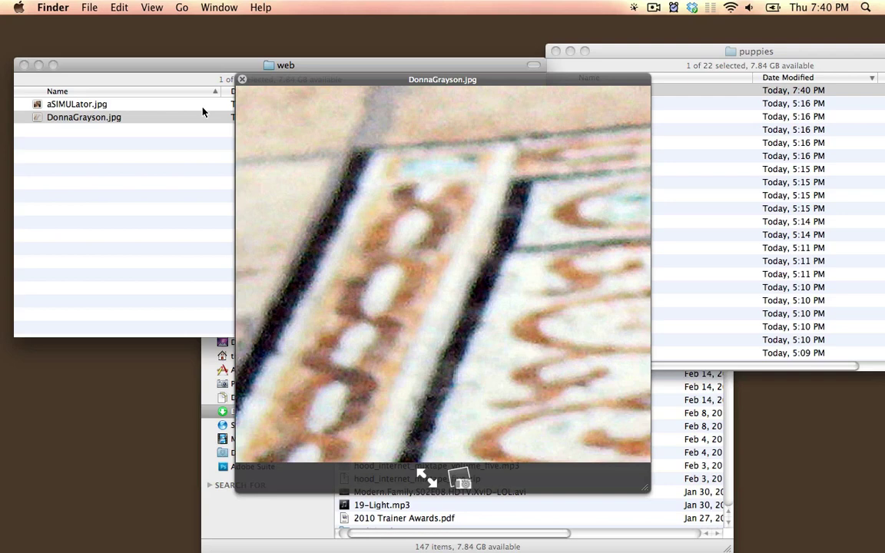
{"action": "key", "text": "space"}
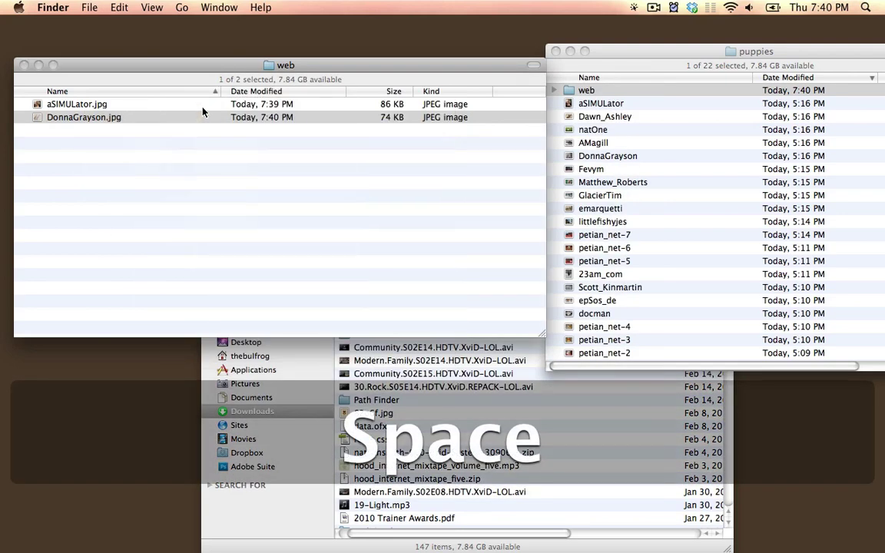
{"action": "key", "text": "super+w"}
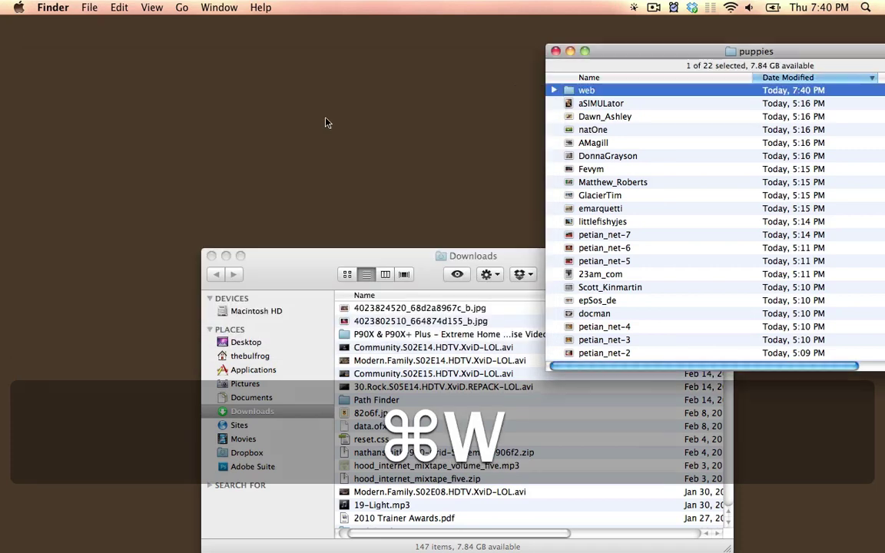
Move both exported JPEGs in the web folder to the Trash
{"action": "double_click", "coordinate": [589, 91]}
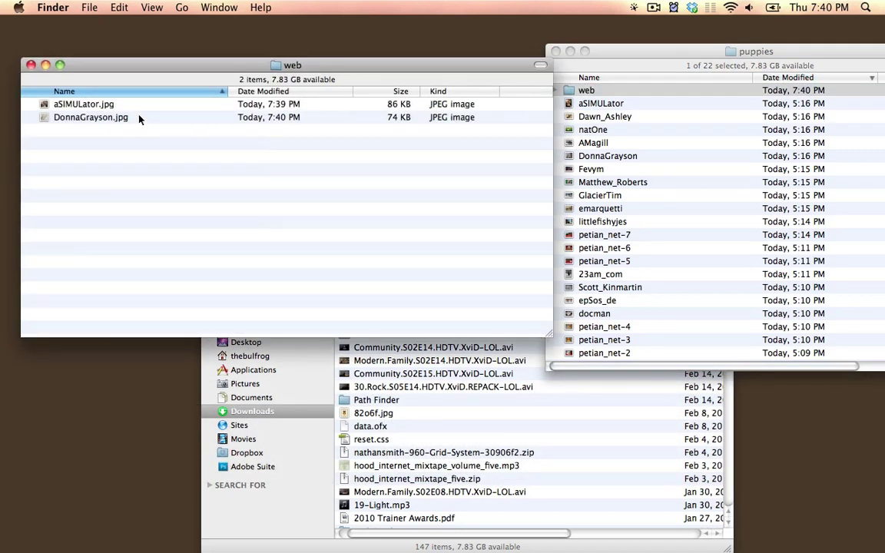
{"action": "left_click", "coordinate": [139, 118]}
{"action": "left_click", "coordinate": [132, 105], "text": "shift"}
{"action": "key", "text": "super+BackSpace"}
{"action": "key", "text": "super+w"}
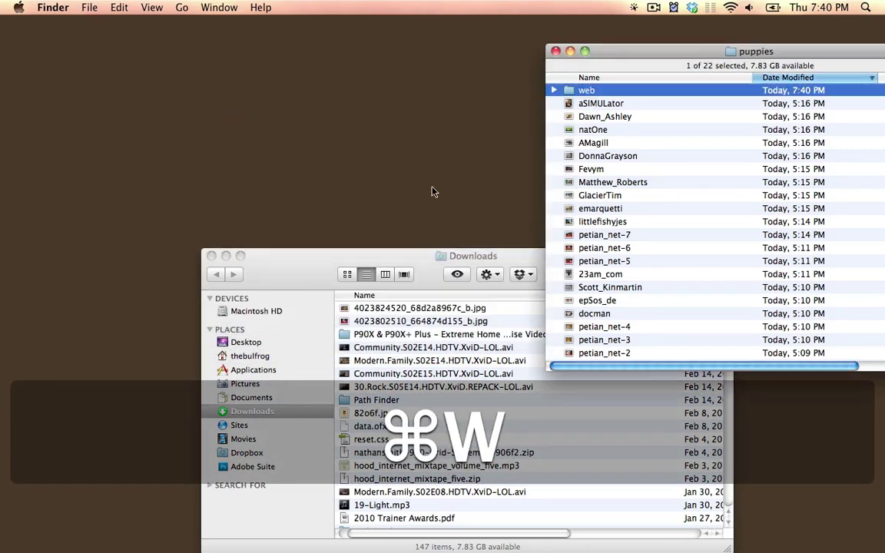
Open Fevym.jpg from the puppies folder in Photoshop
{"action": "key", "text": "super+Tab"}
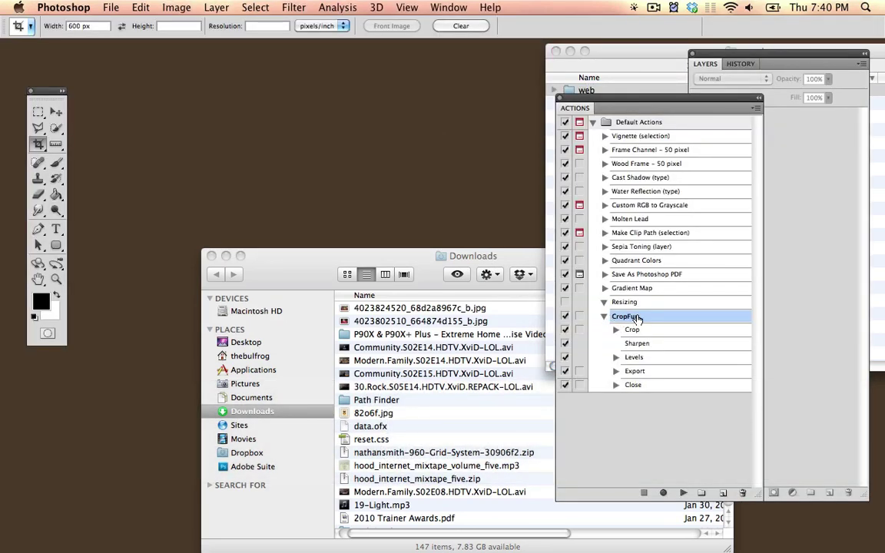
{"action": "left_click", "coordinate": [571, 54]}
{"action": "left_click", "coordinate": [607, 116]}
{"action": "left_click", "coordinate": [614, 173]}
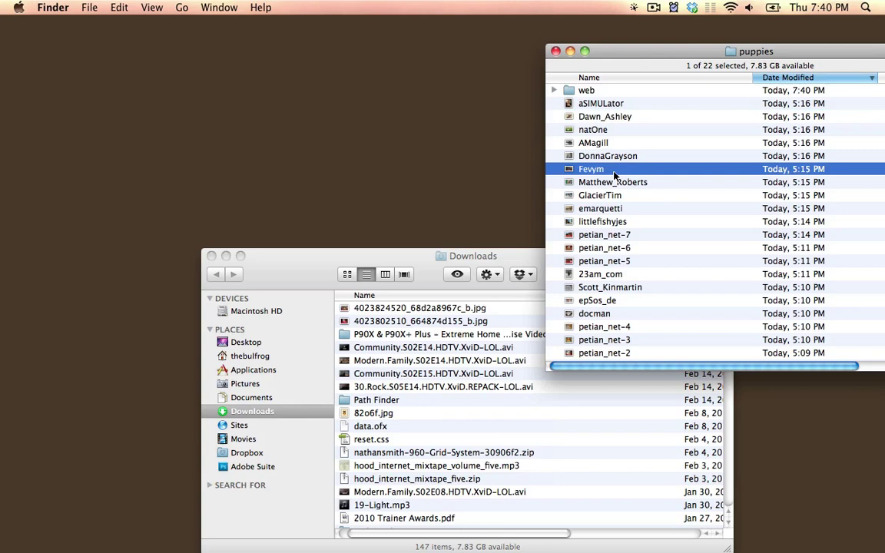
{"action": "left_click_drag", "start_coordinate": [614, 174], "coordinate": [602, 525]}
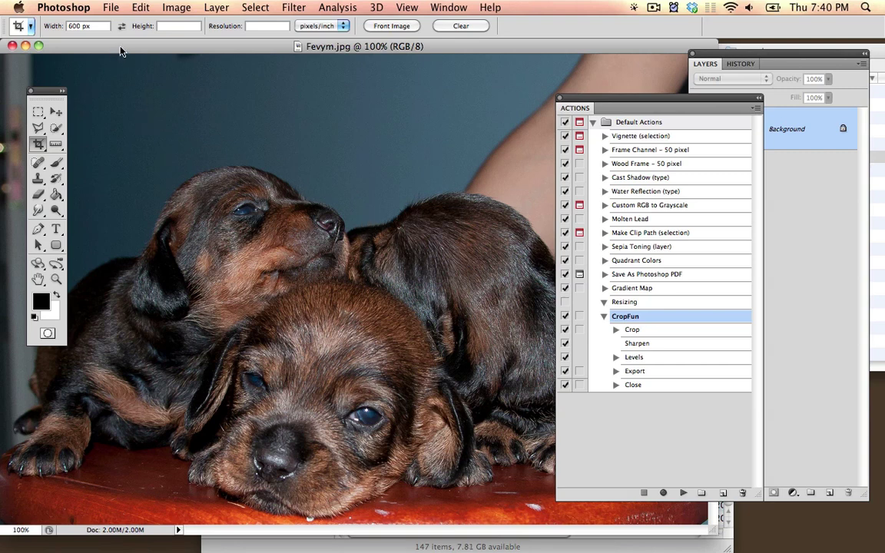
Draw and adjust a crop box over the Fevym puppies, then cancel the crop
{"action": "left_click_drag", "start_coordinate": [120, 51], "coordinate": [148, 62]}
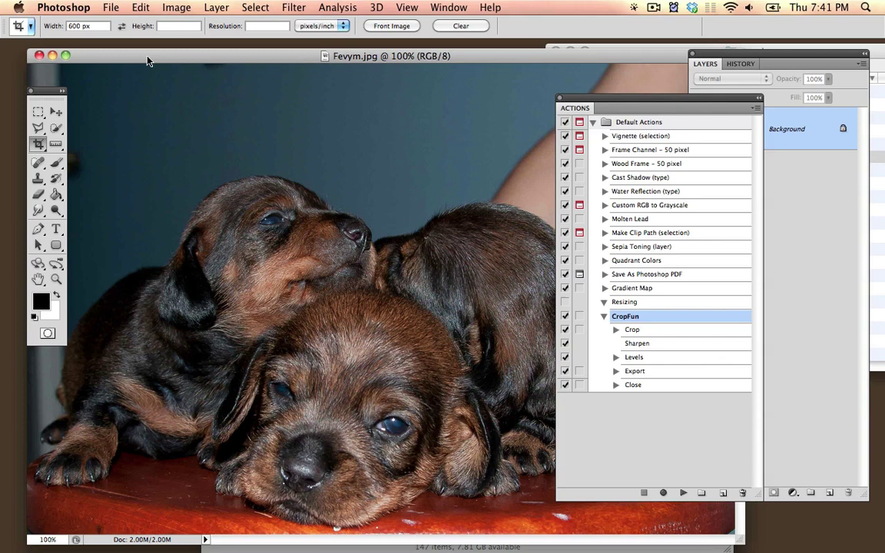
{"action": "left_click_drag", "start_coordinate": [83, 85], "coordinate": [187, 192]}
{"action": "left_click_drag", "start_coordinate": [153, 162], "coordinate": [80, 123]}
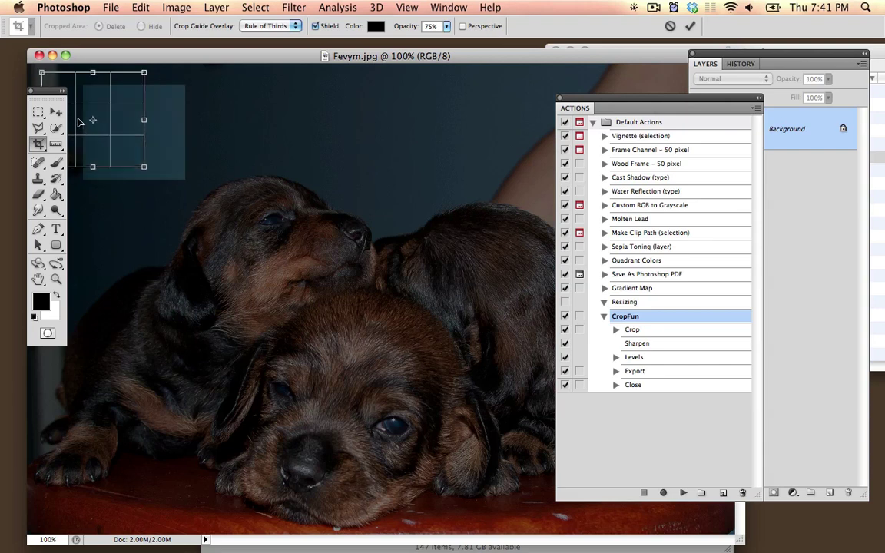
{"action": "left_click_drag", "start_coordinate": [35, 93], "coordinate": [8, 122]}
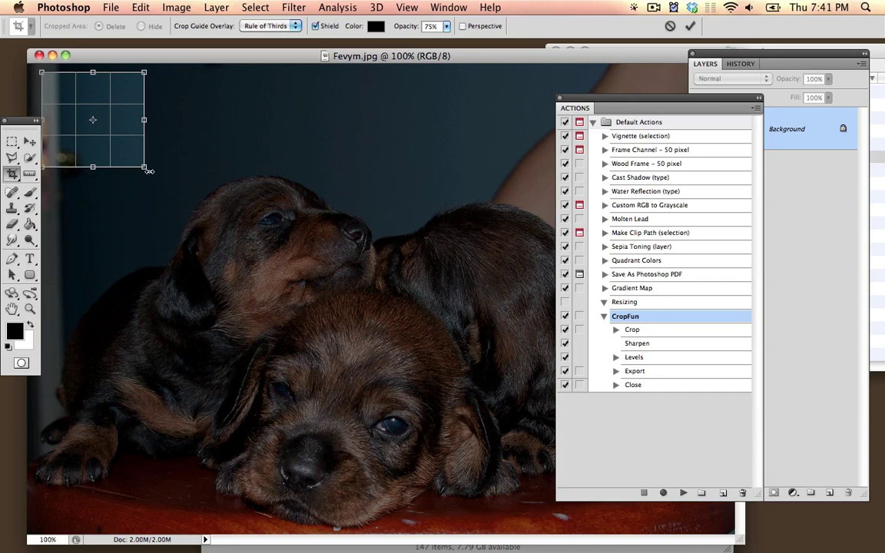
{"action": "mouse_move", "coordinate": [146, 170]}
{"action": "left_mouse_down"}
{"action": "mouse_move", "coordinate": [415, 353]}
{"action": "mouse_move", "coordinate": [535, 458]}
{"action": "mouse_move", "coordinate": [241, 272]}
{"action": "mouse_move", "coordinate": [158, 168]}
{"action": "left_mouse_up"}
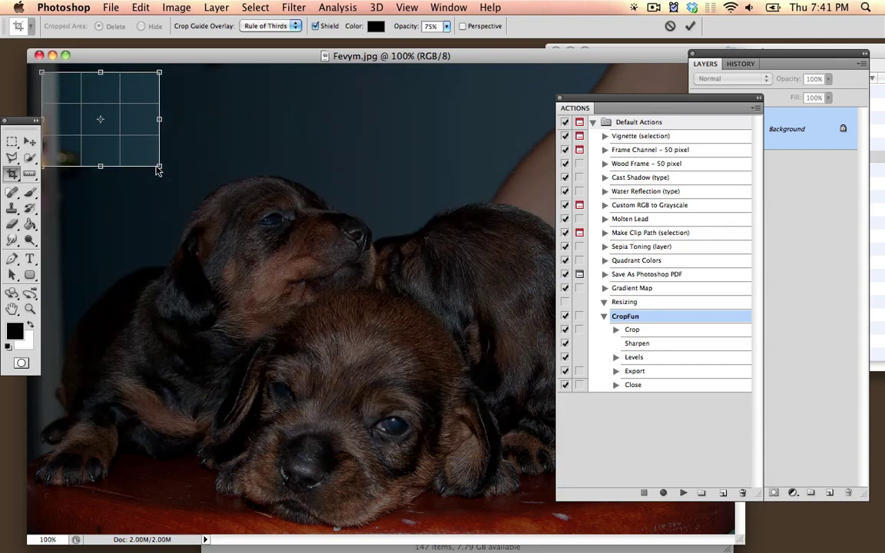
{"action": "key", "text": "Escape"}
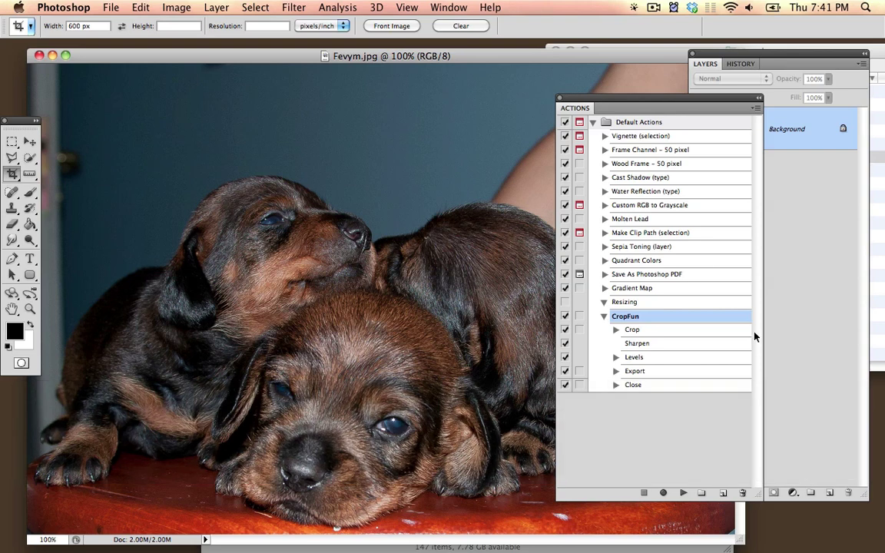
Create a new action named CropforReal and start recording
{"action": "left_click", "coordinate": [723, 493]}
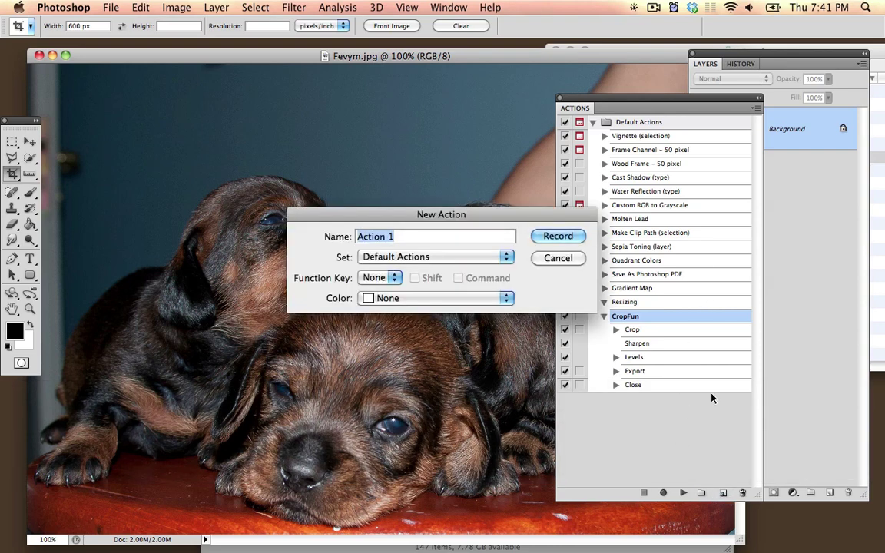
{"action": "type", "text": "CropforRea"}
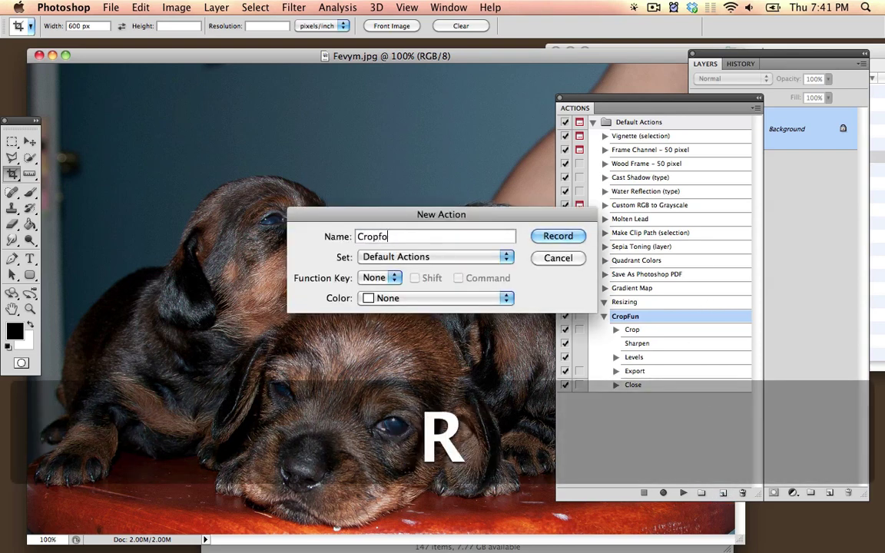
{"action": "key", "text": "Return"}
{"action": "type", "text": "l"}
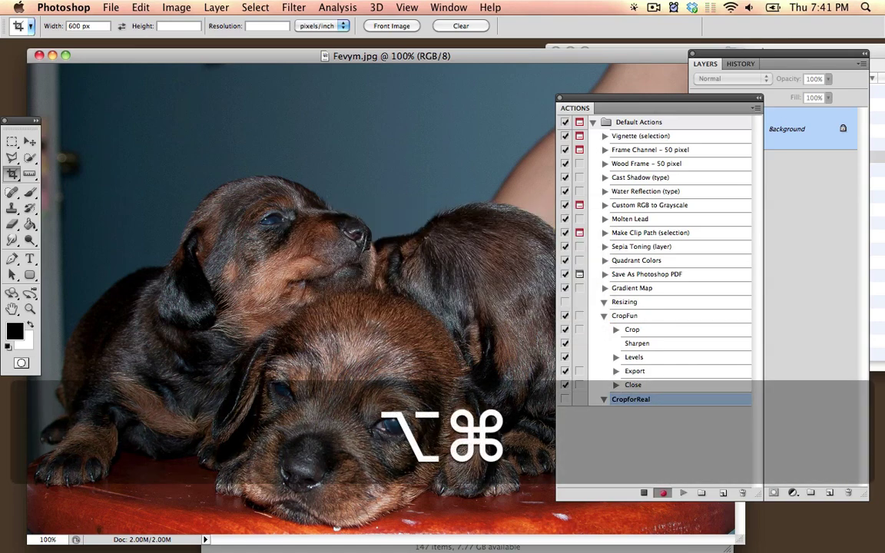
Resize the image to 600 px wide, then undo the distorted result
{"action": "key", "text": "alt+super+i"}
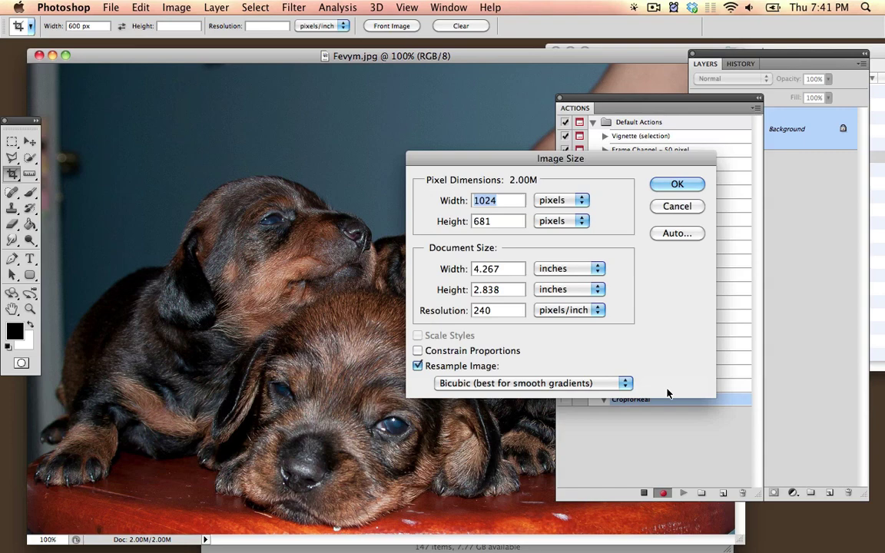
{"action": "key", "text": "Escape"}
{"action": "left_click", "coordinate": [176, 7]}
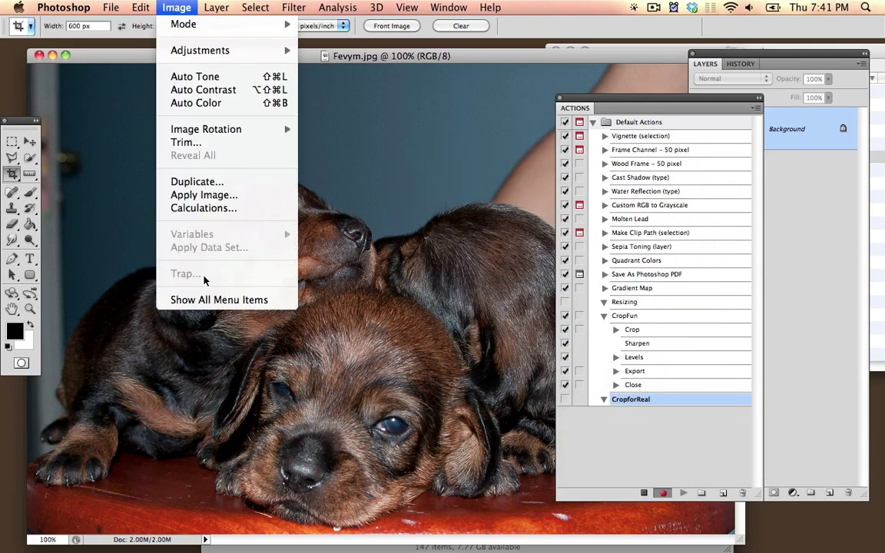
{"action": "left_click", "coordinate": [201, 300]}
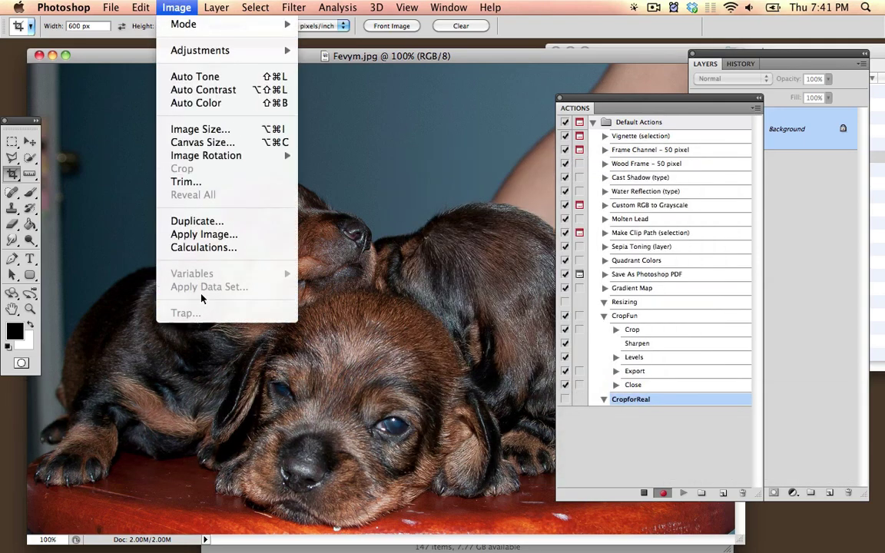
{"action": "left_click", "coordinate": [208, 128]}
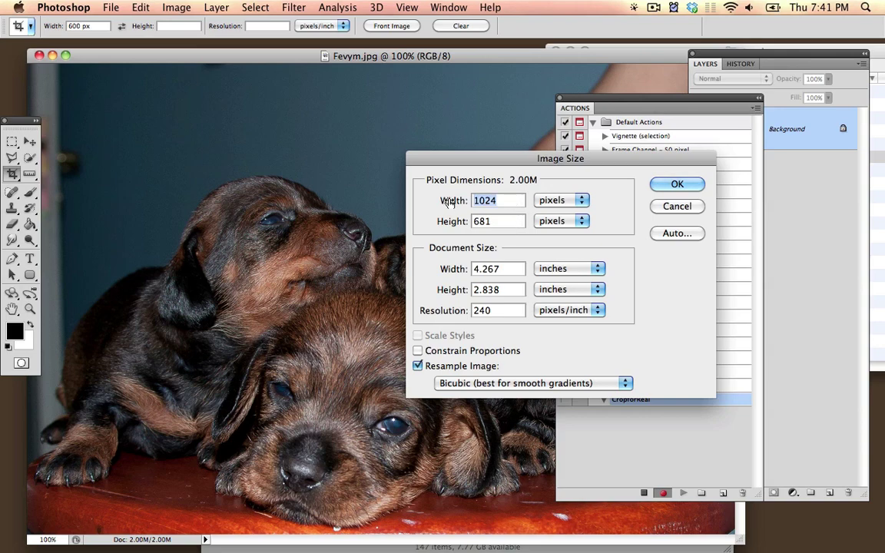
{"action": "type", "text": "600"}
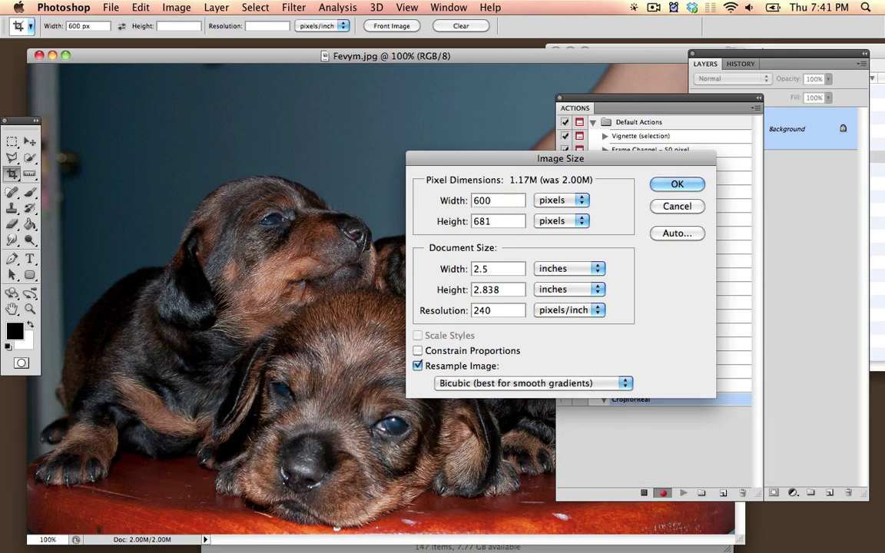
{"action": "key", "text": "Return"}
{"action": "key", "text": "super+z"}
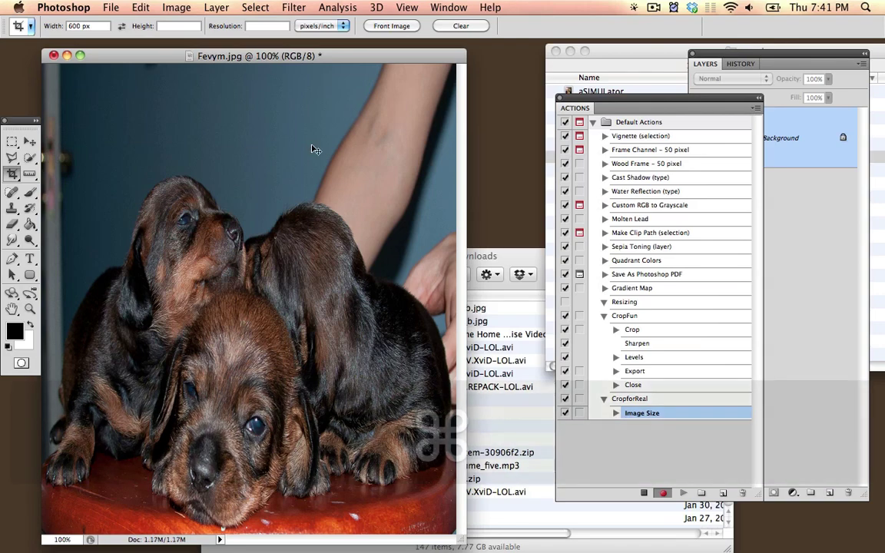
Resize Fevym.jpg to 600 px wide with Constrain Proportions on, giving 600×399 px
{"action": "key", "text": "super+alt+i"}
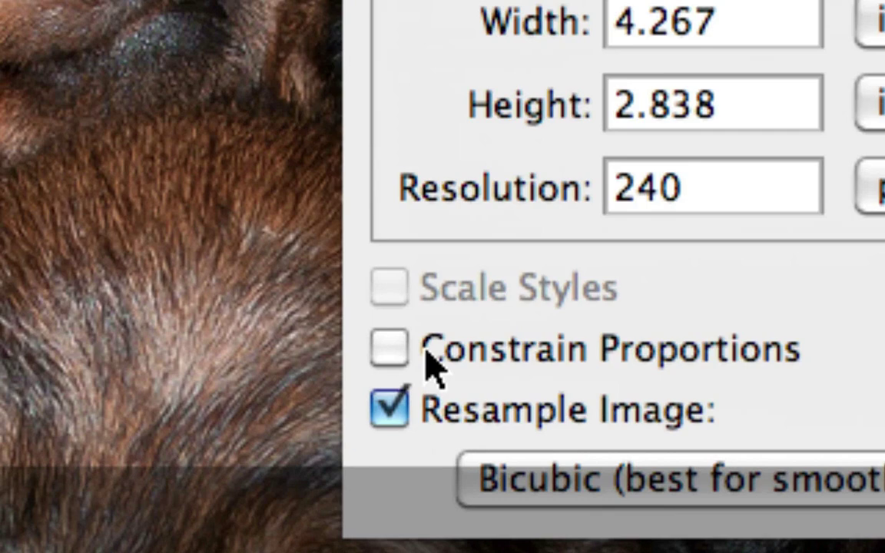
{"action": "key", "text": "super+alt+minus"}
{"action": "left_click", "coordinate": [427, 351]}
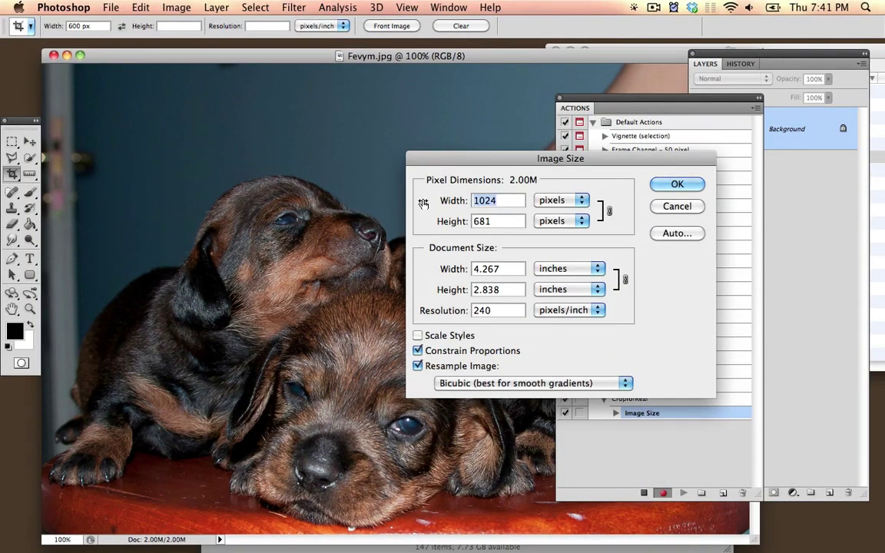
{"action": "type", "text": "600"}
{"action": "key", "text": "Return"}
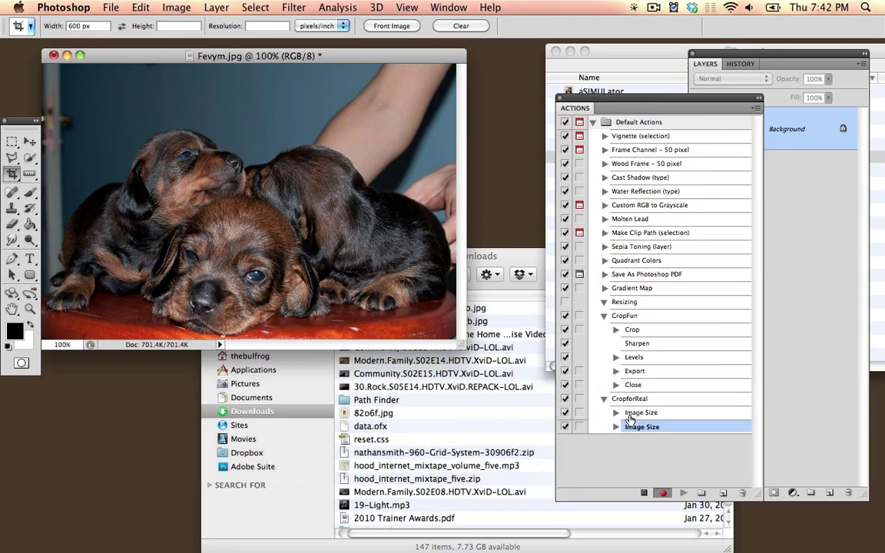
Stop recording, then select both the CropforReal and CropFun actions in the Actions panel
{"action": "key", "text": "alt+super+equal"}
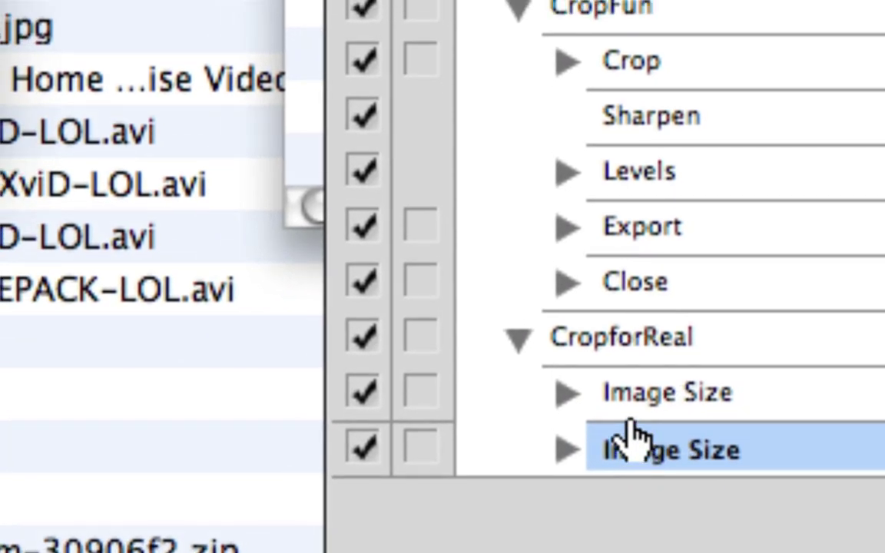
{"action": "key", "text": "alt+super+minus"}
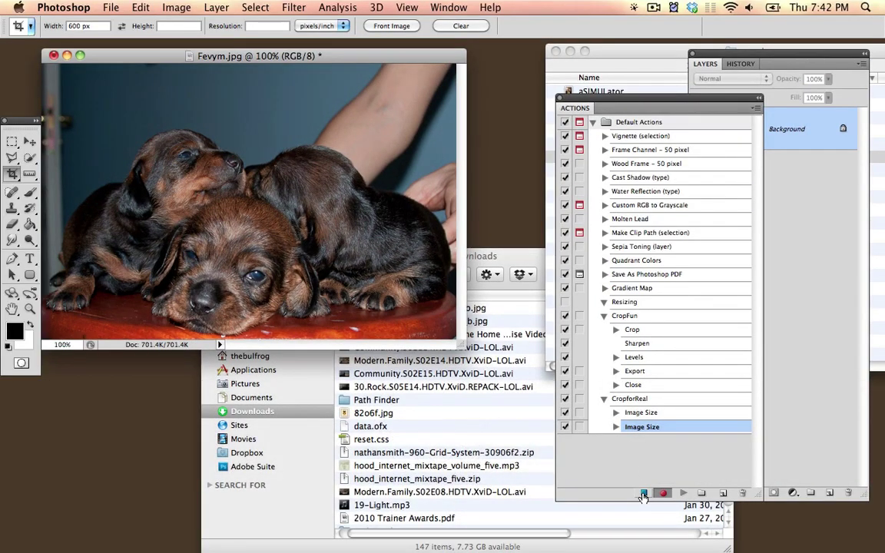
{"action": "left_click", "coordinate": [643, 493]}
{"action": "left_click", "coordinate": [640, 398]}
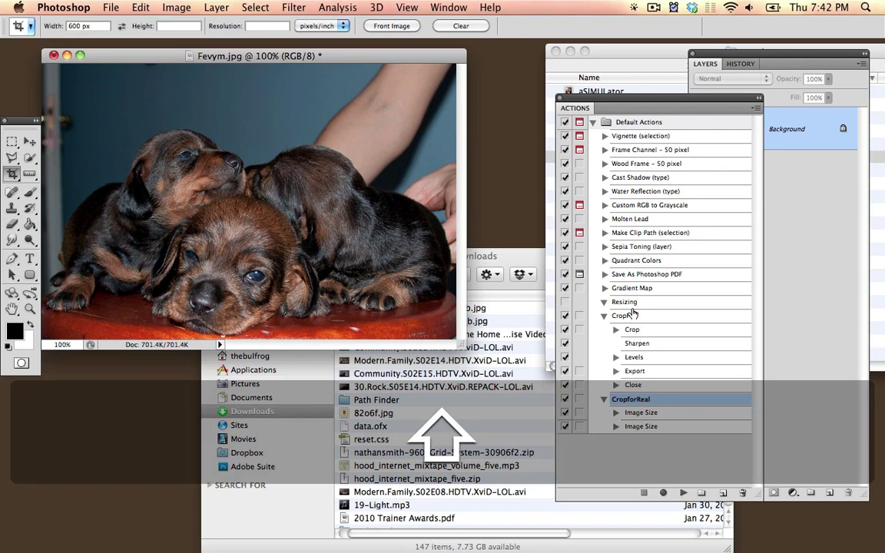
{"action": "left_click", "coordinate": [630, 317], "text": "shift"}
Delete the CropFun and CropforReal actions and step backward to undo the earlier resize
{"action": "left_click_drag", "start_coordinate": [630, 318], "coordinate": [740, 491]}
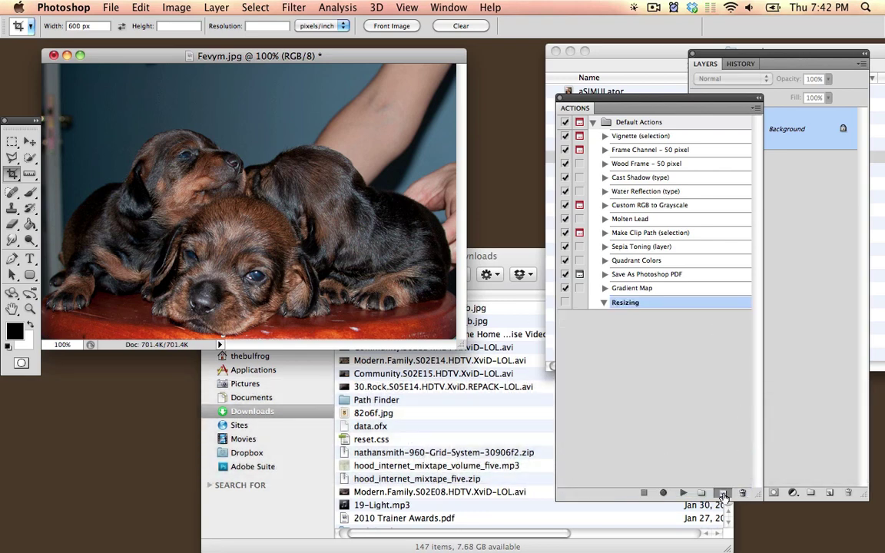
{"action": "left_click", "coordinate": [723, 493]}
{"action": "key", "text": "Escape"}
{"action": "key", "text": "alt+super+z"}
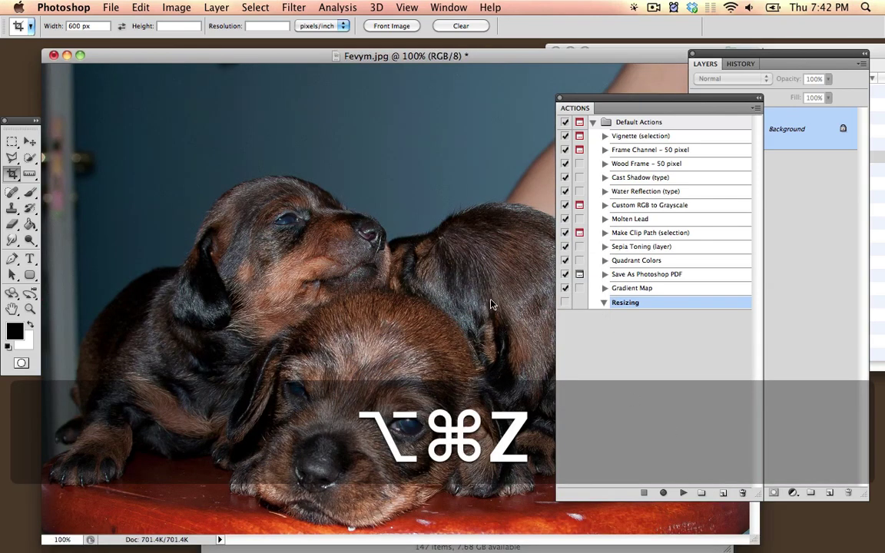
Create a new action named 'Corppy' and start recording
{"action": "left_click", "coordinate": [723, 492]}
{"action": "key", "text": "shift+c"}
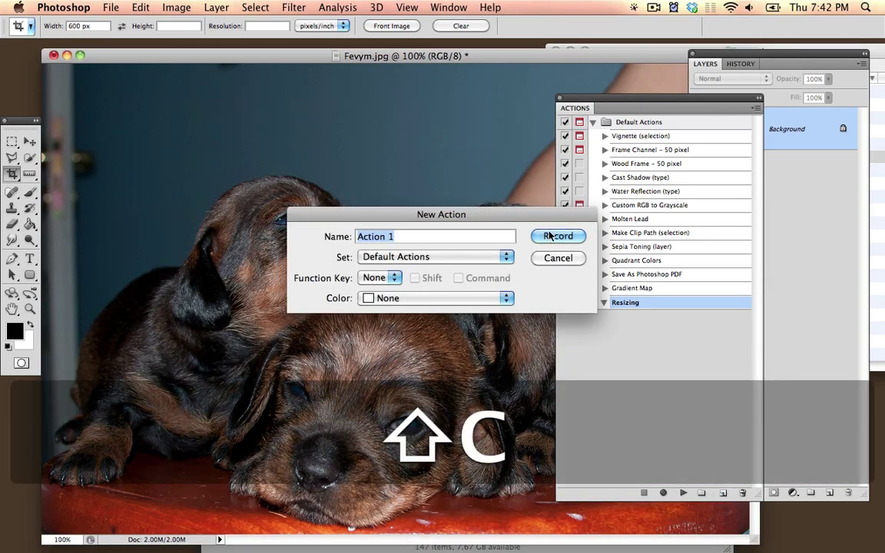
{"action": "type", "text": "orppy"}
{"action": "key", "text": "Return"}
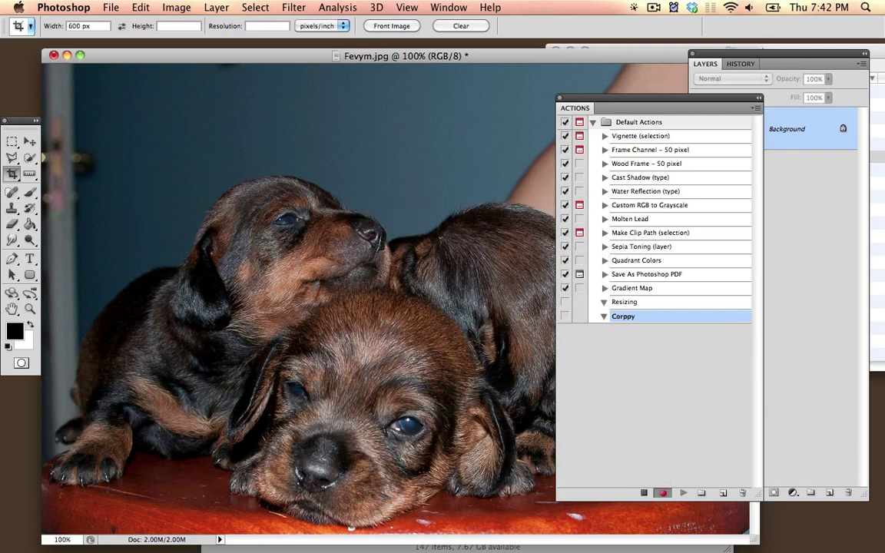
Resize the image to 600 px wide with Image Size
{"action": "key", "text": "alt+super+i"}
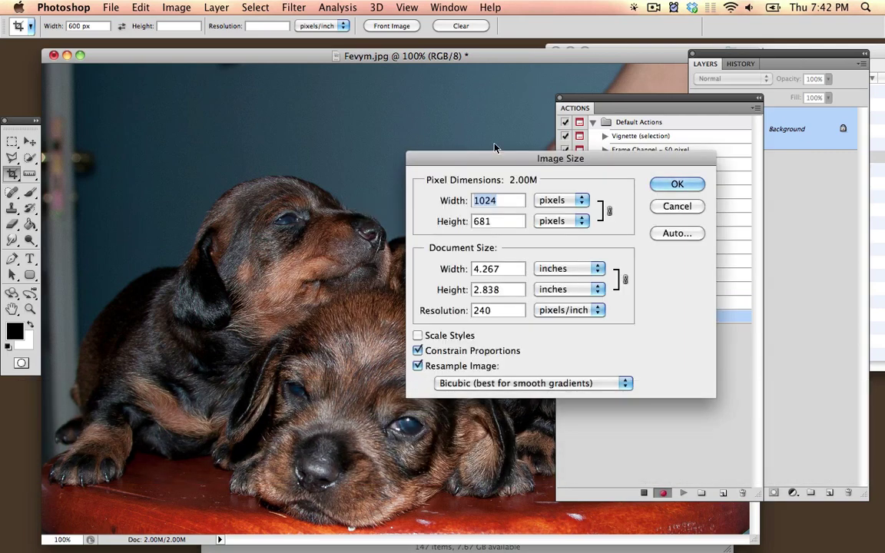
{"action": "type", "text": "600"}
{"action": "key", "text": "Return"}
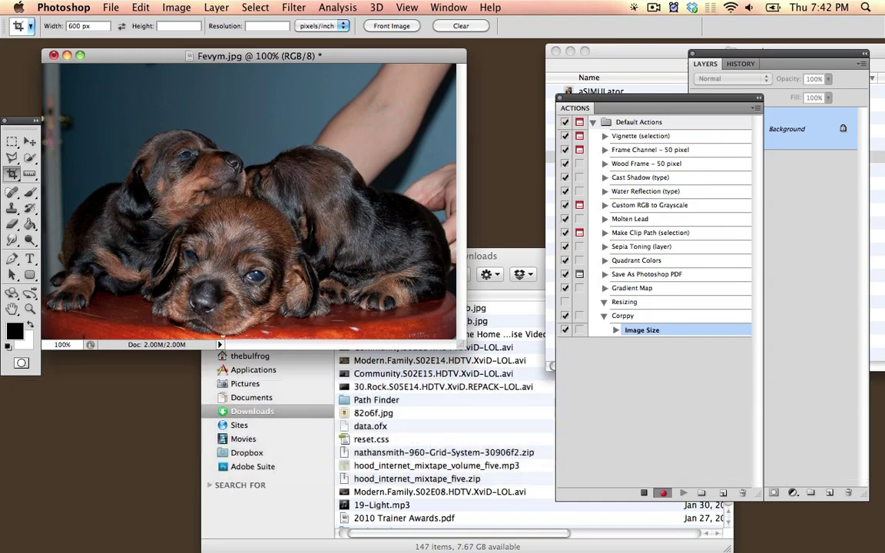
Export Fevym.jpg as an optimized JPEG via Save for Web & Devices into the web folder
{"action": "key", "text": "alt+shift+super+s"}
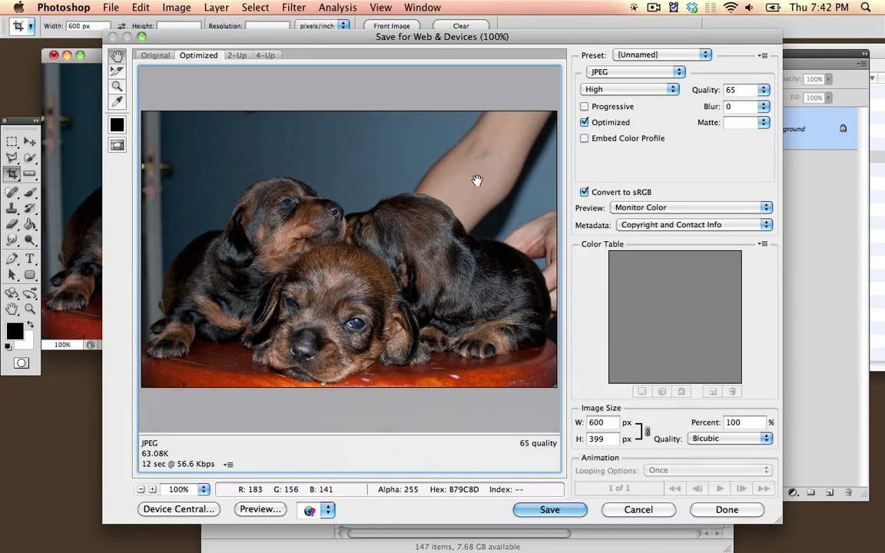
{"action": "left_click", "coordinate": [571, 510]}
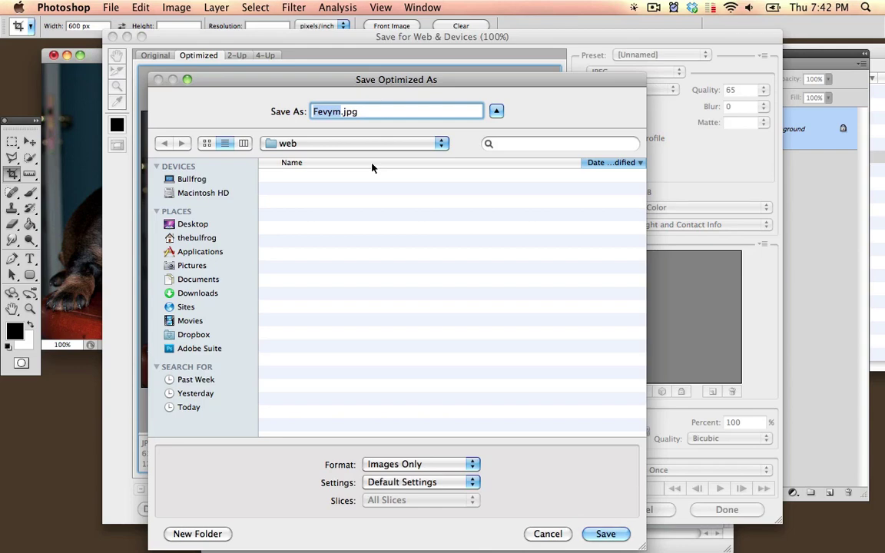
{"action": "key", "text": "Return"}
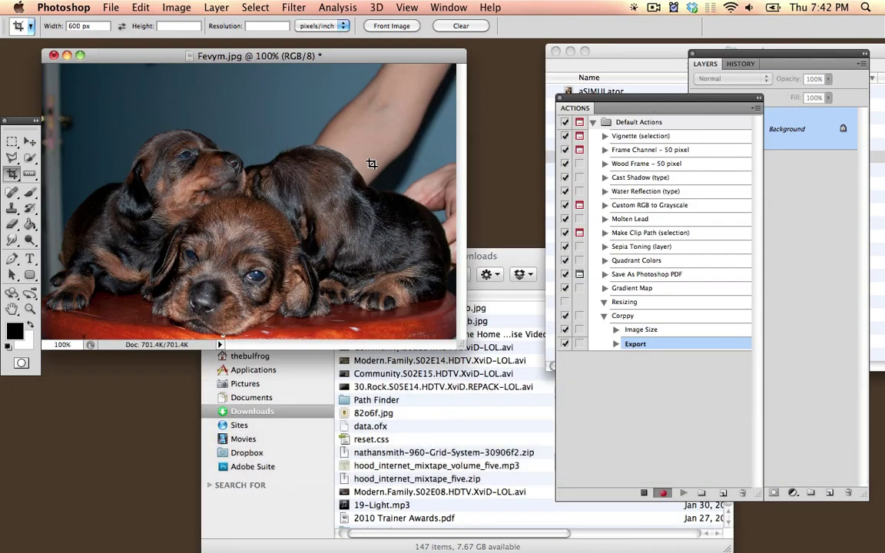
Set the Crop tool to 60 px × 60 px and drag a square crop over the top puppy's head
{"action": "key", "text": "alt+super"}
{"action": "left_click", "coordinate": [98, 25]}
{"action": "type", "text": "60"}
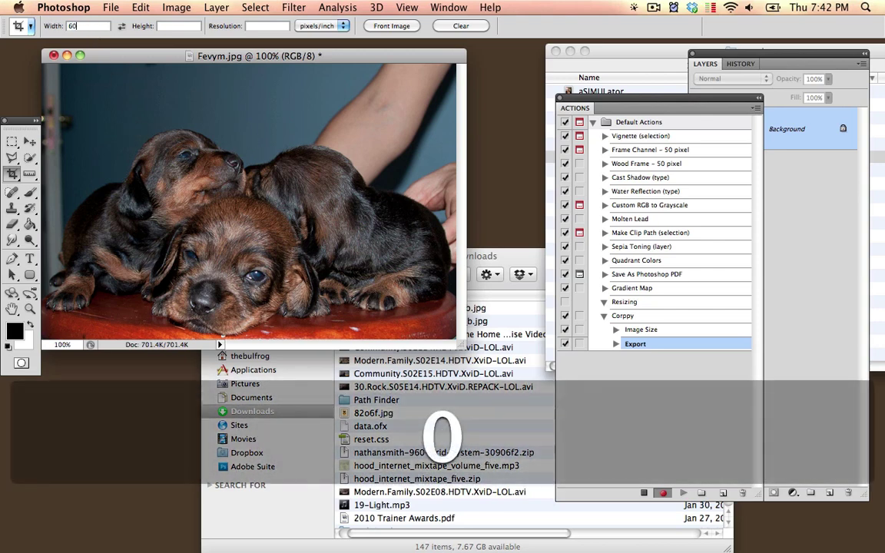
{"action": "key", "text": "Tab"}
{"action": "type", "text": "60"}
{"action": "key", "text": "Tab"}
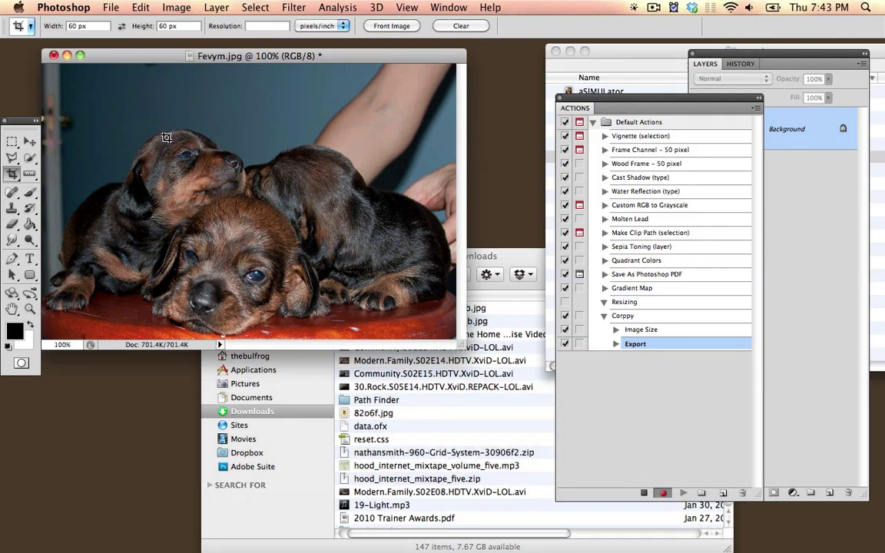
{"action": "left_click_drag", "start_coordinate": [160, 134], "coordinate": [249, 225]}
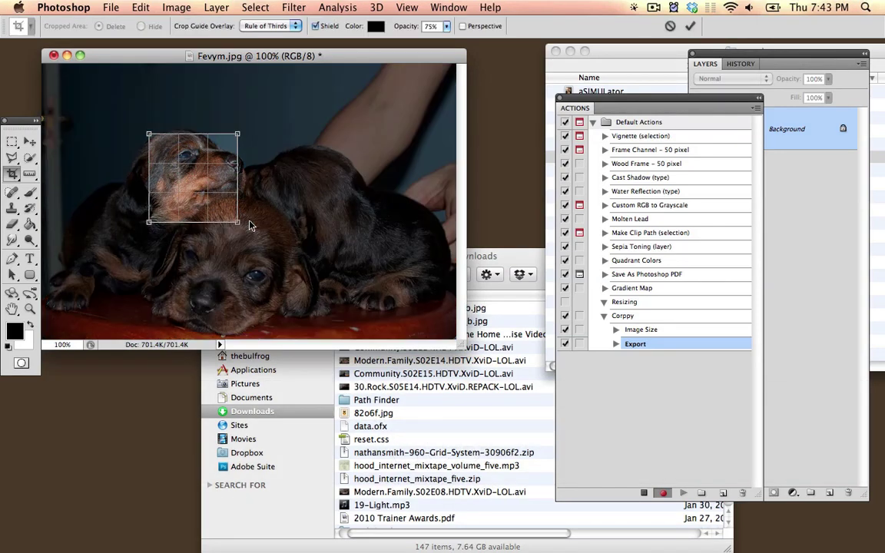
Commit the crop and export the thumbnail via Save for Web into a new 'thumbnails' folder
{"action": "key", "text": "Return"}
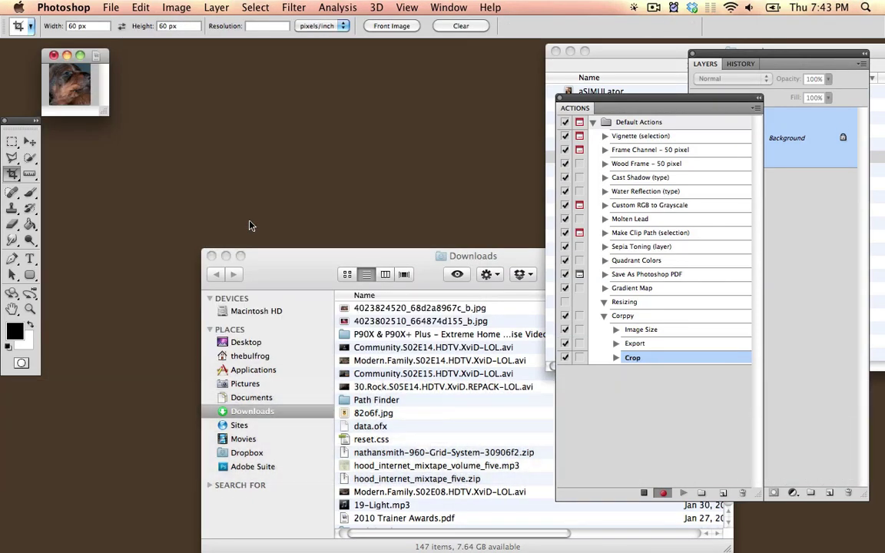
{"action": "key", "text": "alt+shift+super+s"}
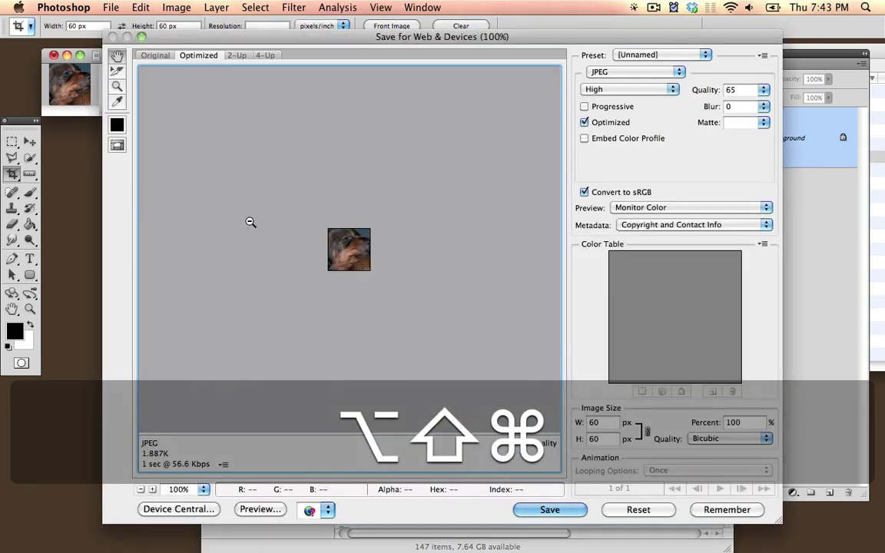
{"action": "key", "text": "Return"}
{"action": "key", "text": "shift+super+n"}
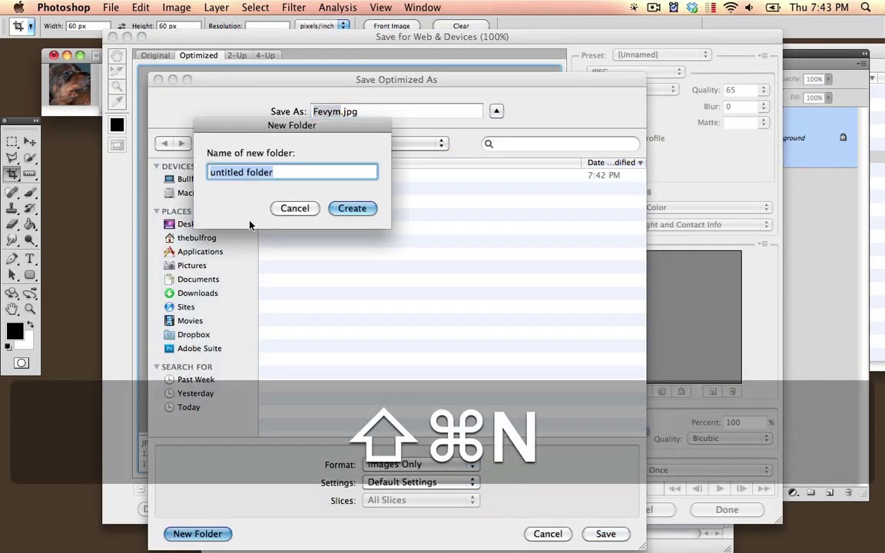
{"action": "type", "text": "th"}
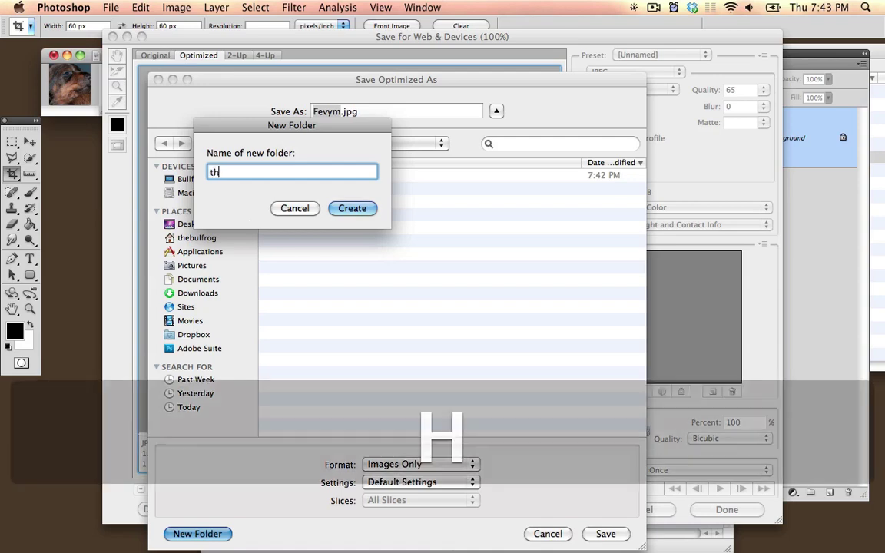
{"action": "type", "text": "umbnails"}
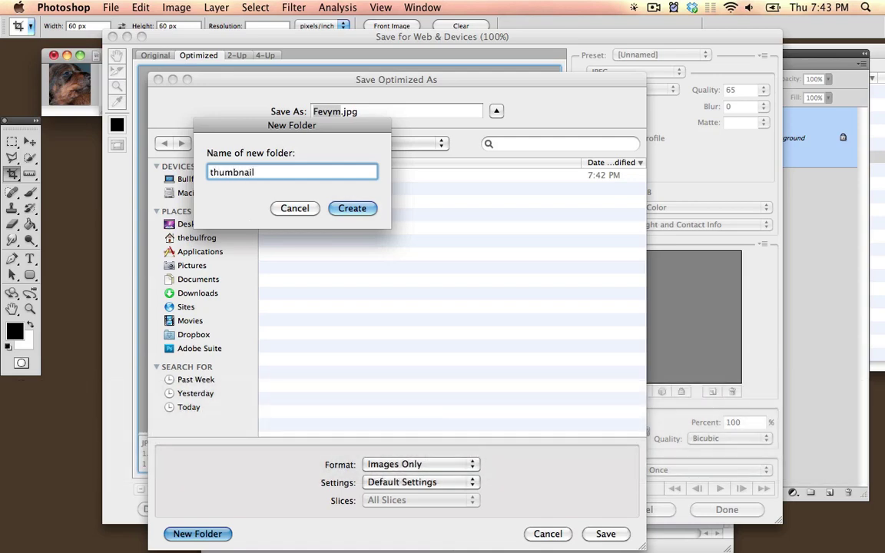
{"action": "key", "text": "Return"}
{"action": "key", "text": "Return"}
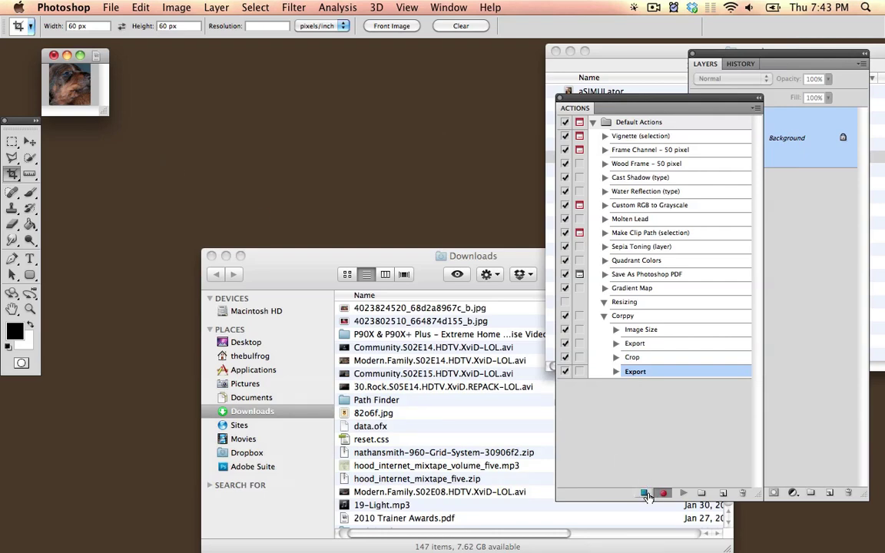
Close the photo without saving and stop recording the Corppy action
{"action": "key", "text": "super+w"}
{"action": "key", "text": "super+d"}
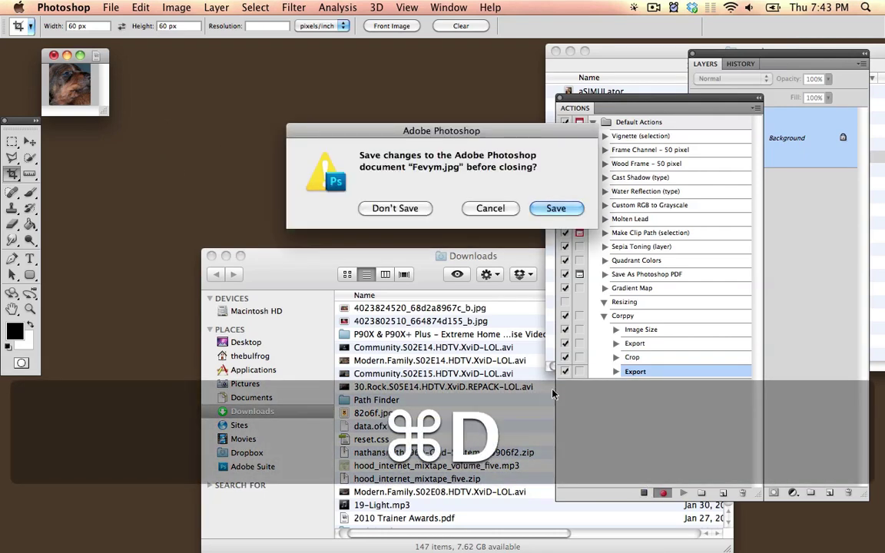
{"action": "left_click", "coordinate": [644, 493]}
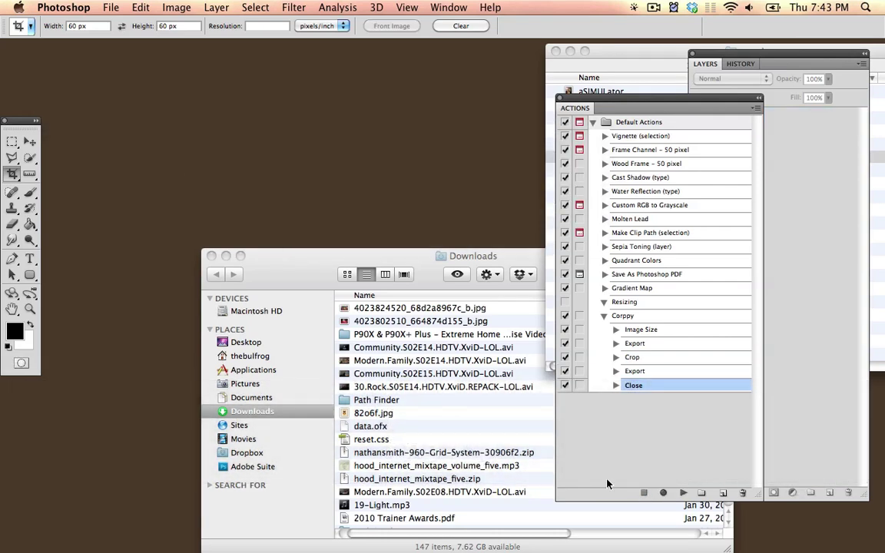
Open natOne.jpg from the puppies folder in Photoshop and play the Corppy action on it
{"action": "left_click", "coordinate": [611, 54]}
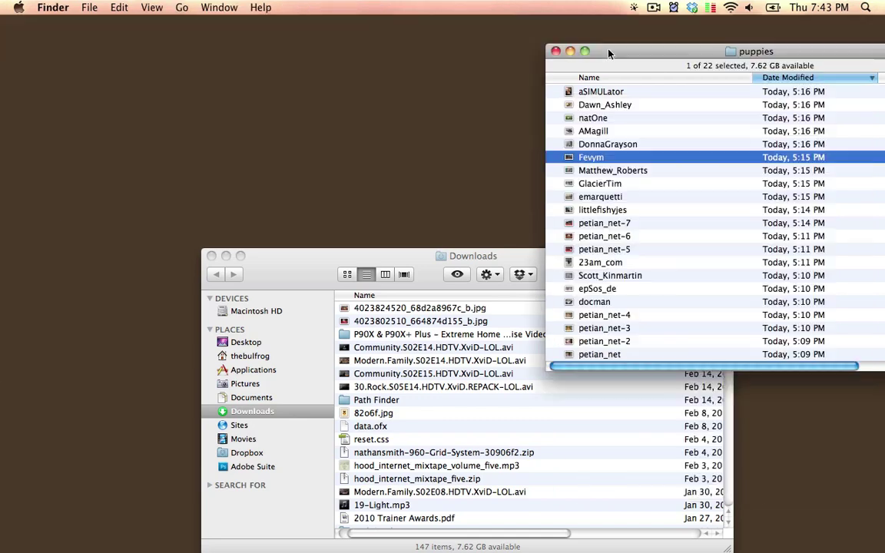
{"action": "left_click", "coordinate": [594, 119]}
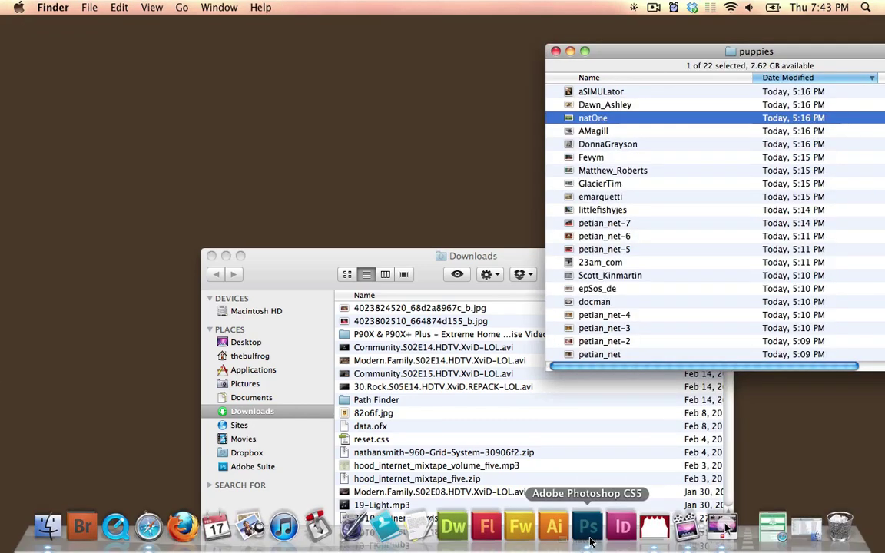
{"action": "left_click", "coordinate": [589, 542]}
{"action": "left_click", "coordinate": [629, 321]}
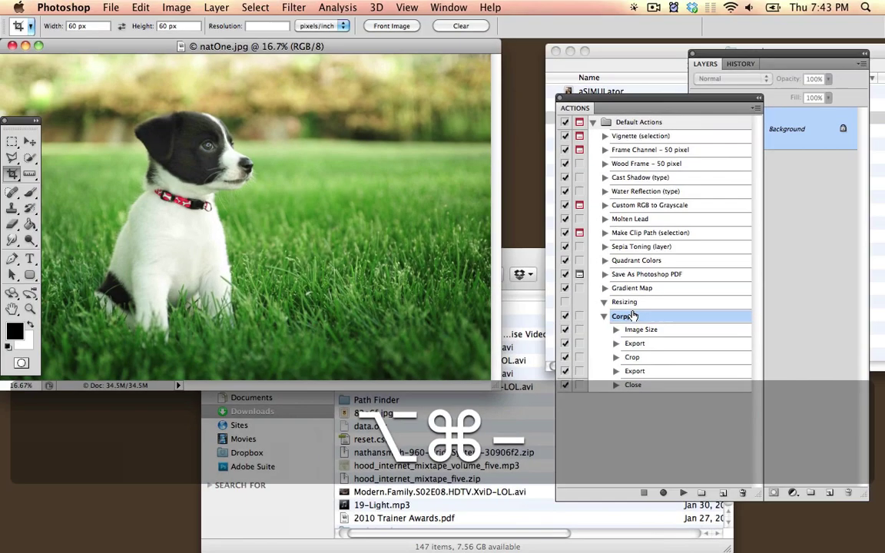
{"action": "left_click", "coordinate": [686, 490]}
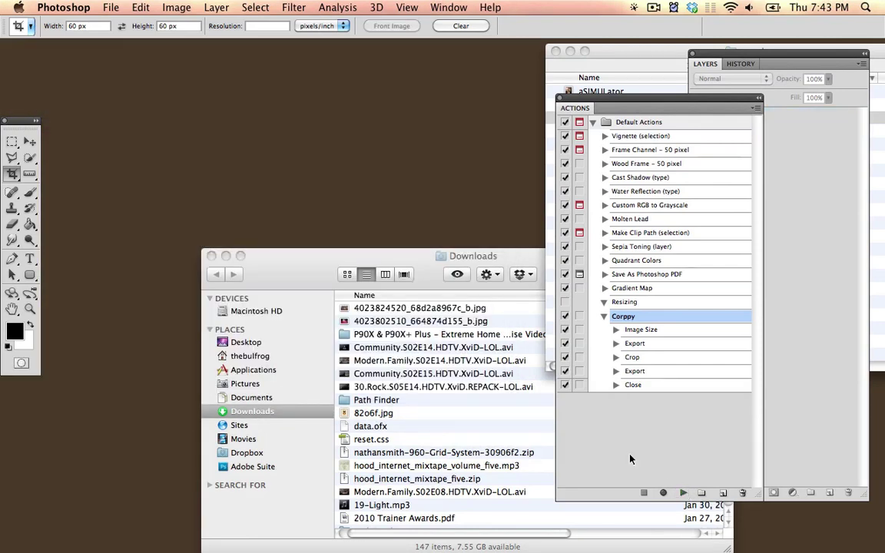
{"action": "left_click_drag", "start_coordinate": [639, 58], "coordinate": [491, 78]}
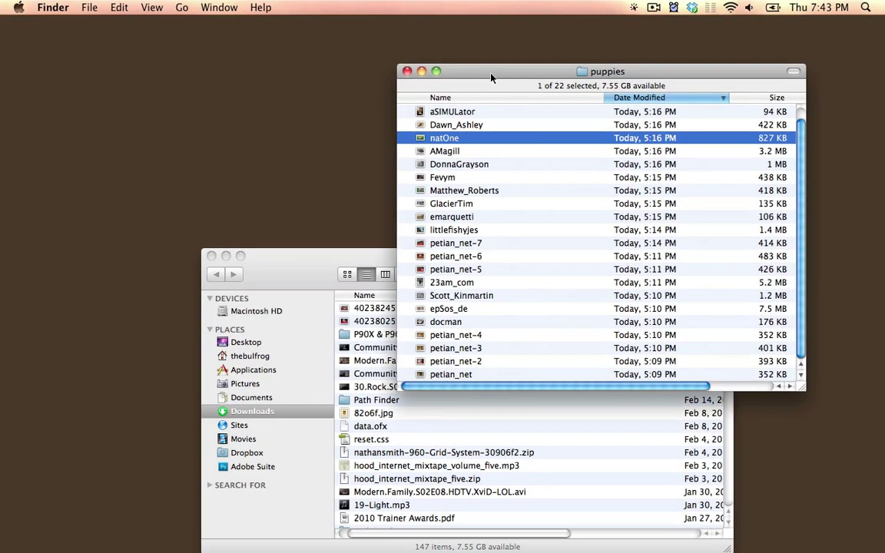
{"action": "double_click", "coordinate": [438, 111]}
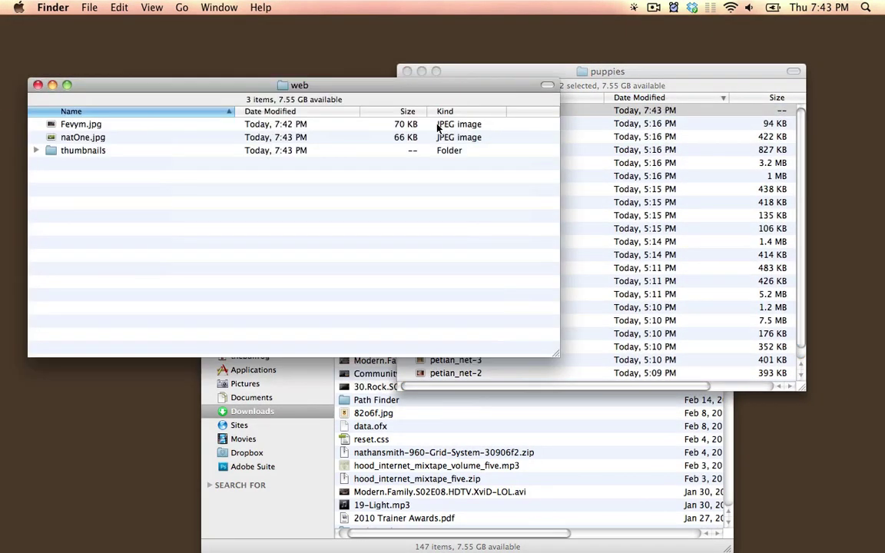
{"action": "left_click", "coordinate": [148, 141]}
{"action": "key", "text": "space"}
{"action": "key", "text": "Up"}
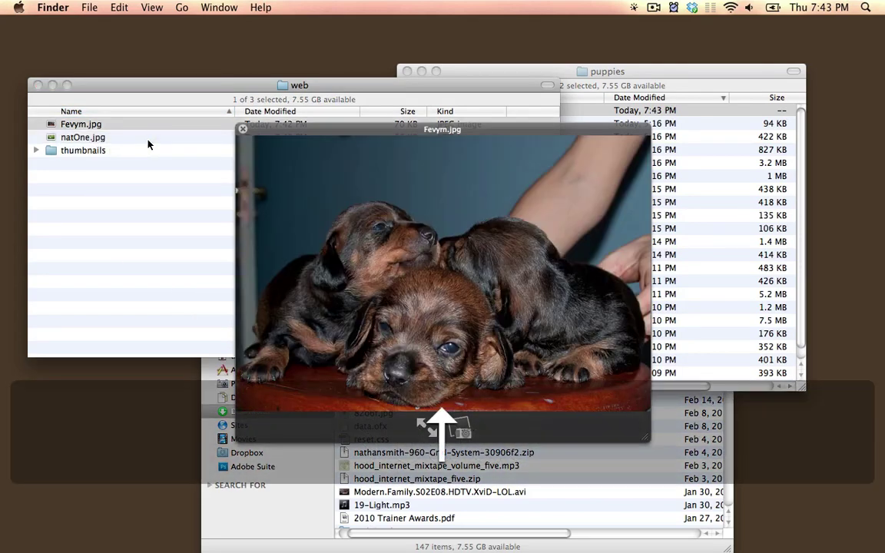
{"action": "key", "text": "Down"}
{"action": "key", "text": "space"}
{"action": "key", "text": "space"}
{"action": "key", "text": "space"}
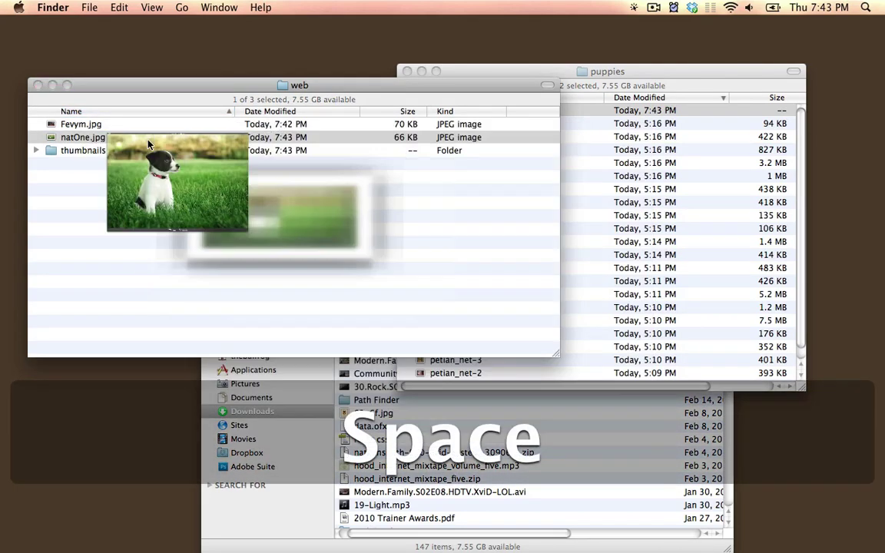
{"action": "key", "text": "Down"}
{"action": "key", "text": "super+o"}
{"action": "key", "text": "Down"}
{"action": "key", "text": "space"}
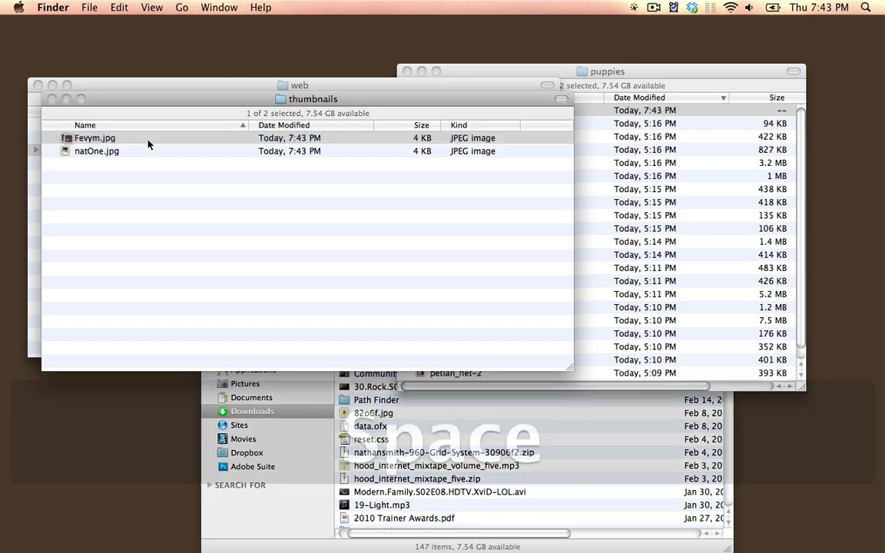
{"action": "key", "text": "Down"}
{"action": "key", "text": "Down"}
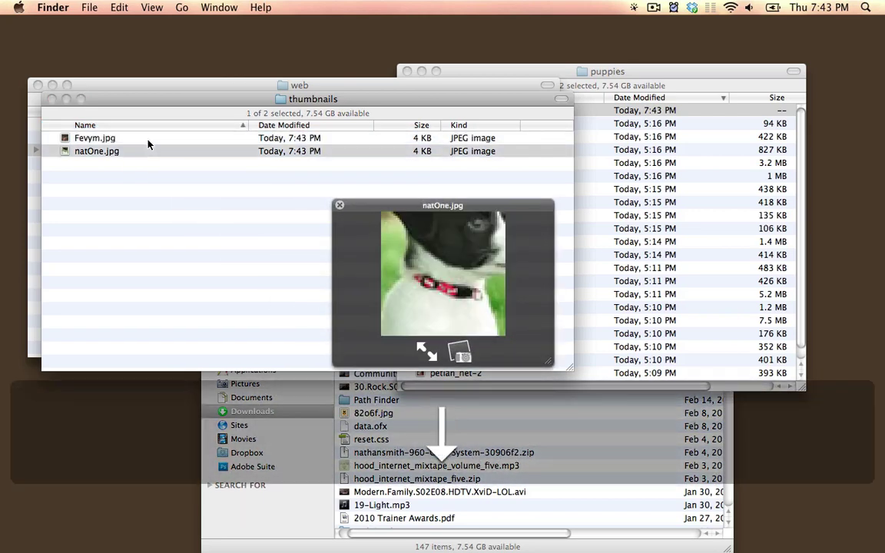
{"action": "key", "text": "Up"}
{"action": "key", "text": "space"}
{"action": "key", "text": "super+w"}
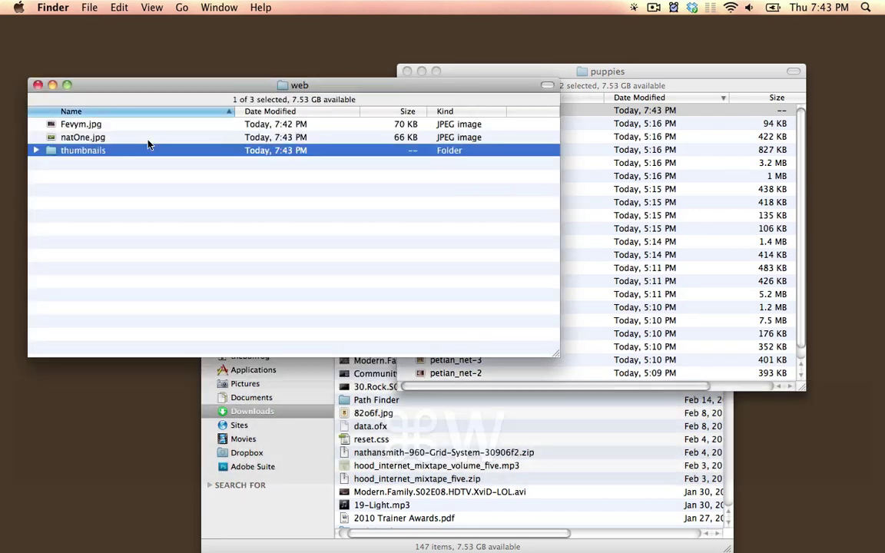
{"action": "left_click_drag", "start_coordinate": [195, 93], "coordinate": [531, 188]}
{"action": "key", "text": "super+w"}
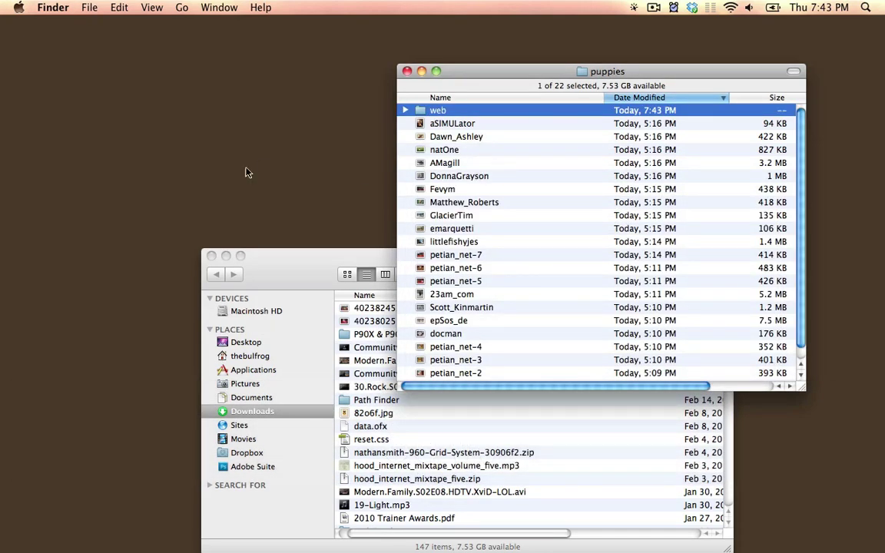
Switch back to Photoshop and show, then dismiss, the File menu without choosing a command
{"action": "key", "text": "super+Tab"}
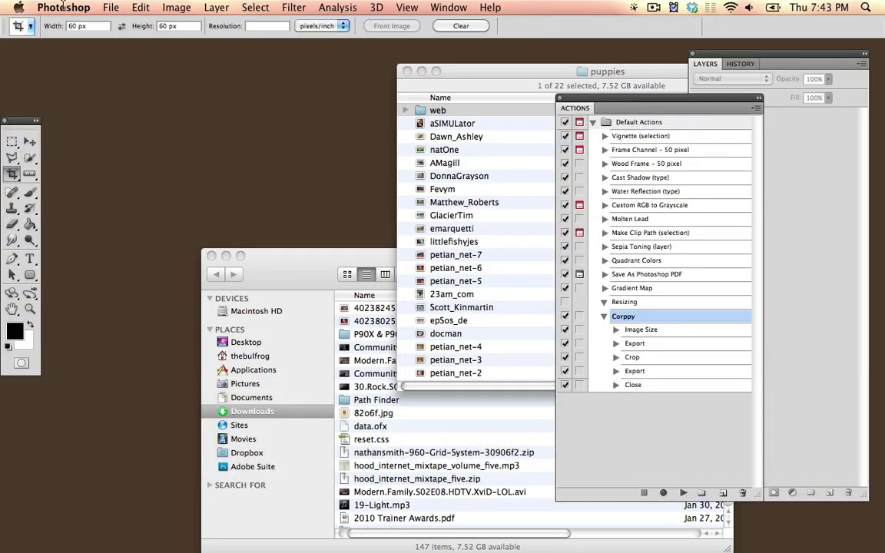
{"action": "left_click", "coordinate": [111, 7]}
{"action": "left_click", "coordinate": [684, 4]}
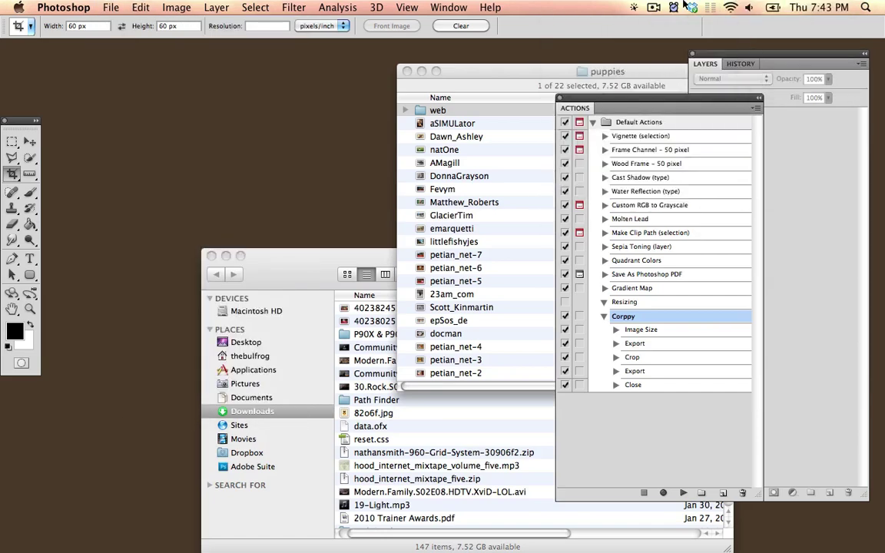
{"action": "left_click", "coordinate": [658, 8]}
{"action": "key", "text": "Escape"}
{"action": "left_click", "coordinate": [110, 7]}
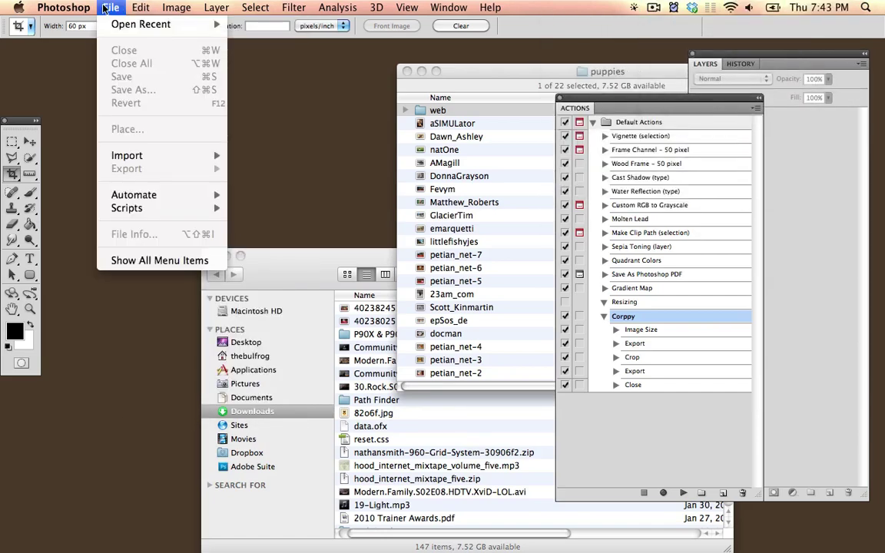
{"action": "left_click", "coordinate": [106, 8]}
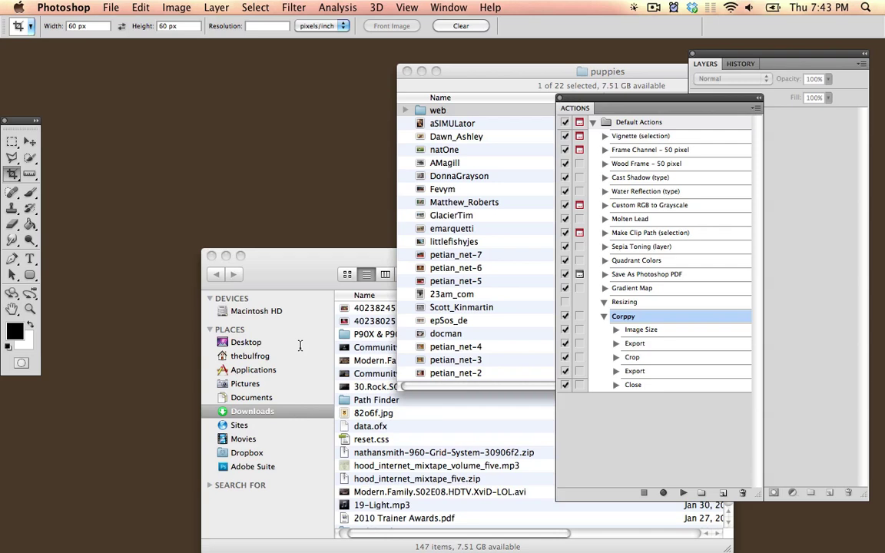